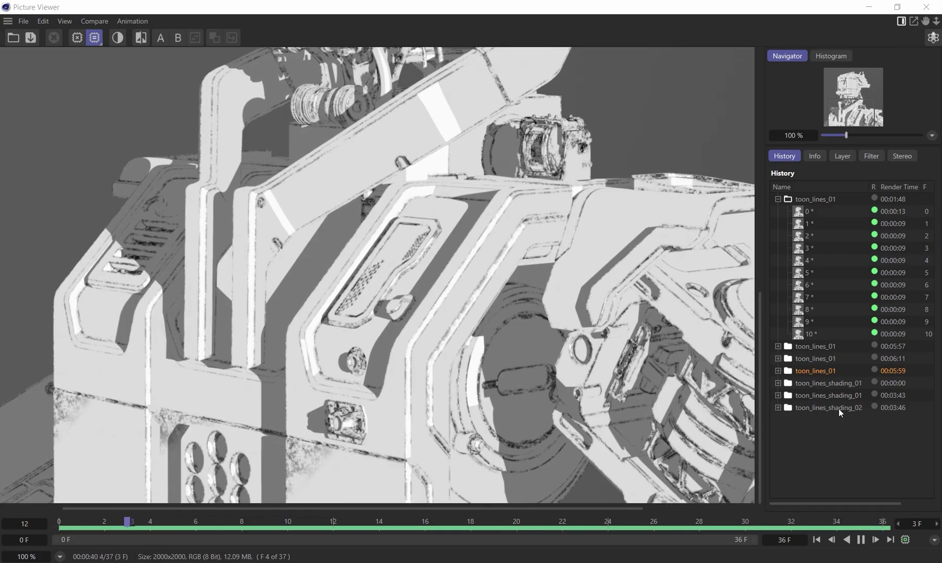
Step: Open the node graph of the OctToon2.4 material
left_click(836, 408)
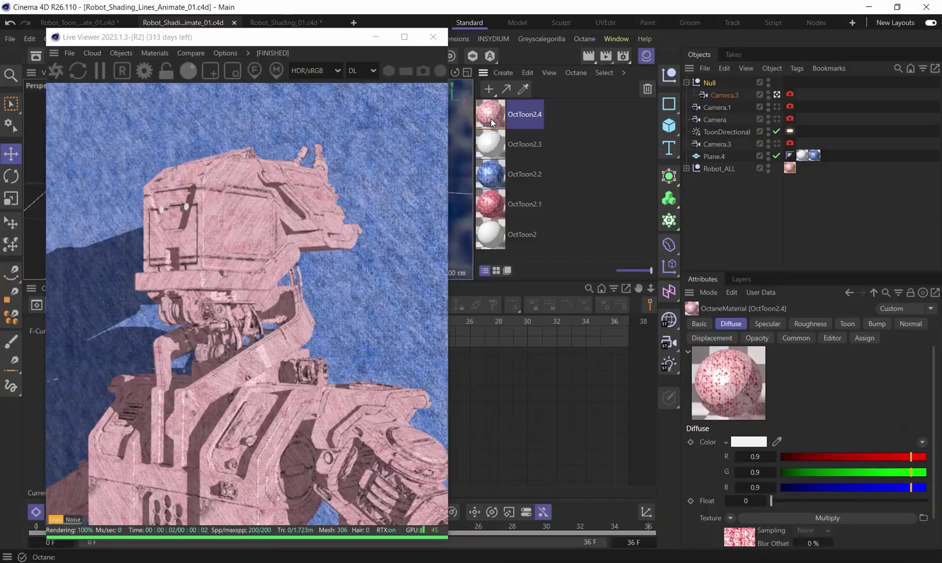
double_click(532, 243)
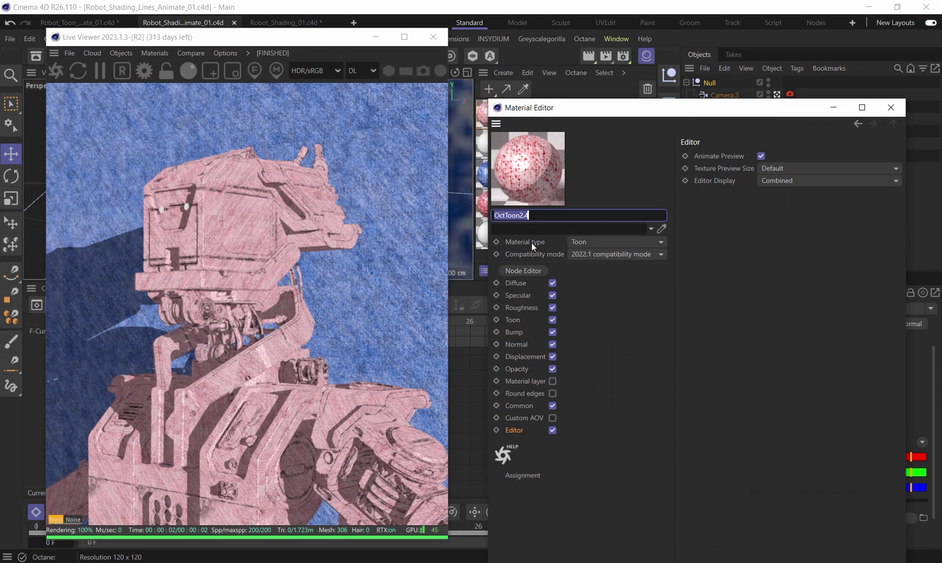
left_click(526, 275)
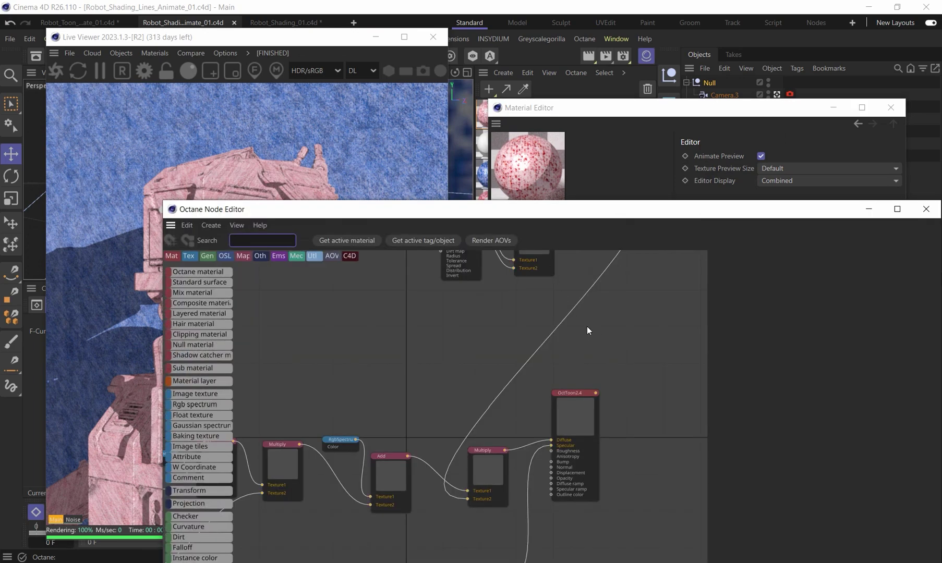
left_click_drag(542, 212, 593, 229)
Step: Examine the OctToon2.4 node graph, from the Transform, Noise and Dirt nodes through to the final material node
type("1")
middle_click_drag(590, 325, 525, 401)
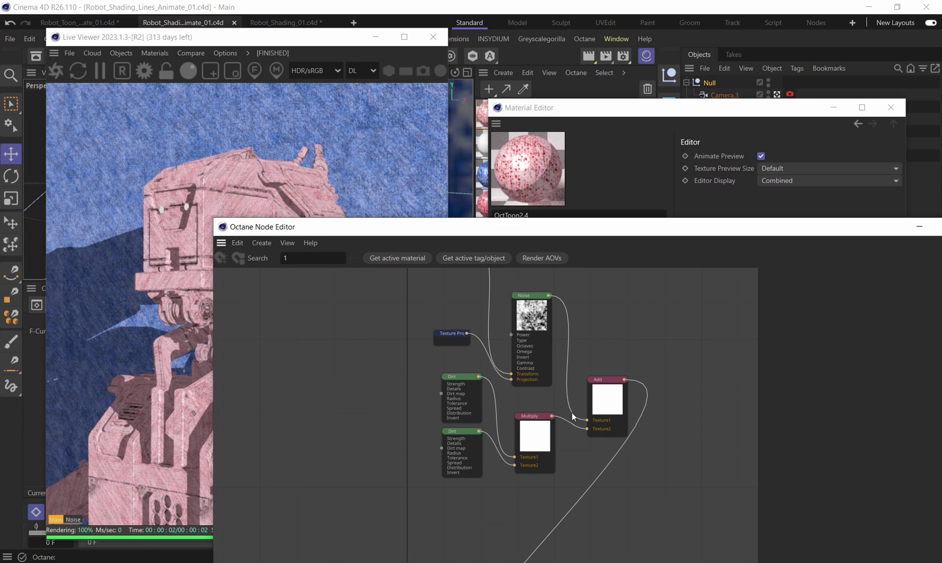
middle_click_drag(448, 271, 495, 348)
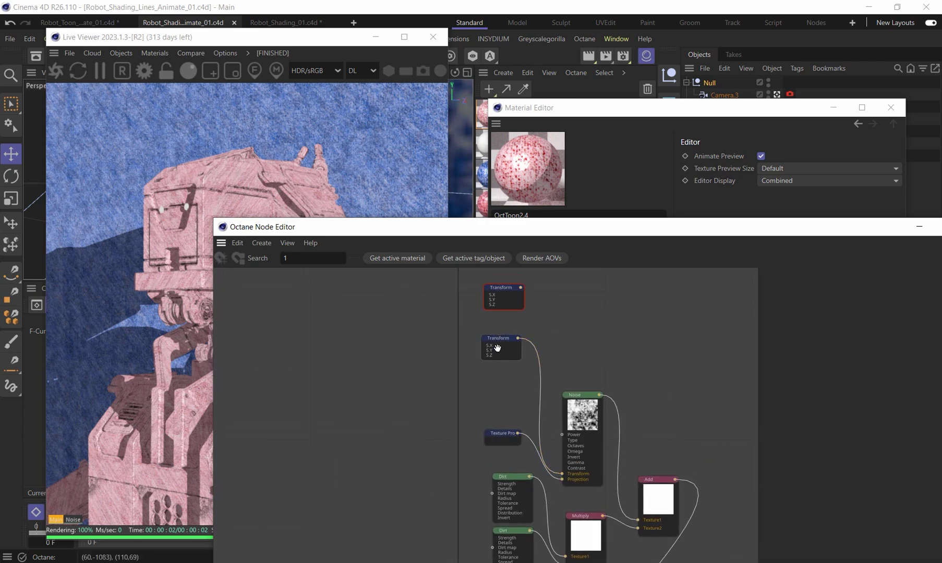
left_click_drag(497, 348, 497, 392)
scroll(515, 406, "up", 5)
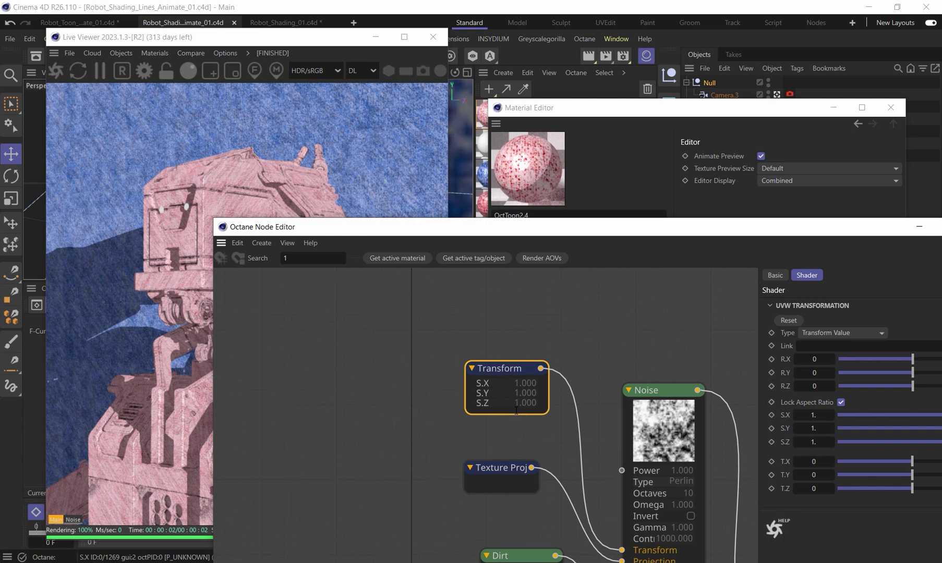
scroll(515, 411, "down", 2)
middle_click_drag(516, 412, 521, 311)
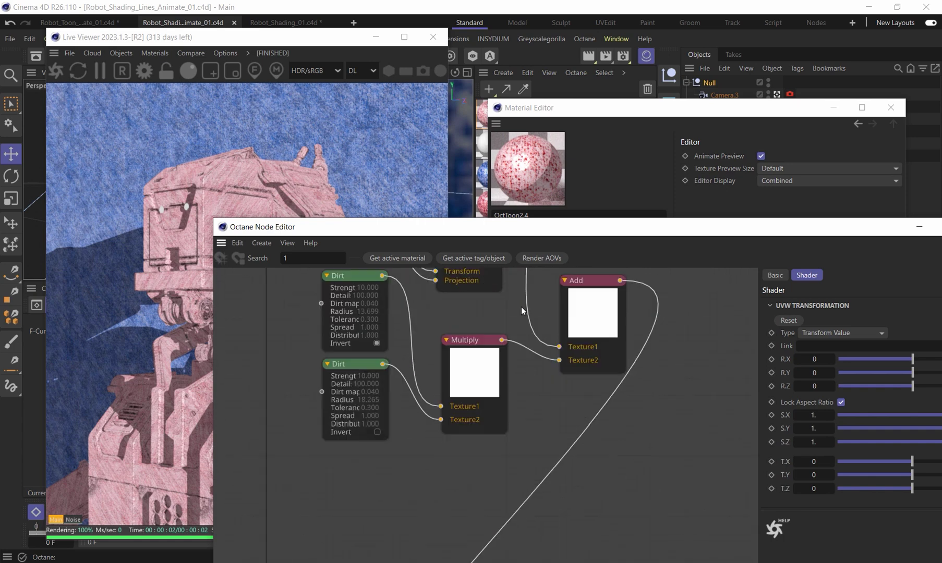
scroll(521, 311, "down", 3)
middle_click_drag(527, 432, 587, 458)
scroll(576, 334, "up", 3)
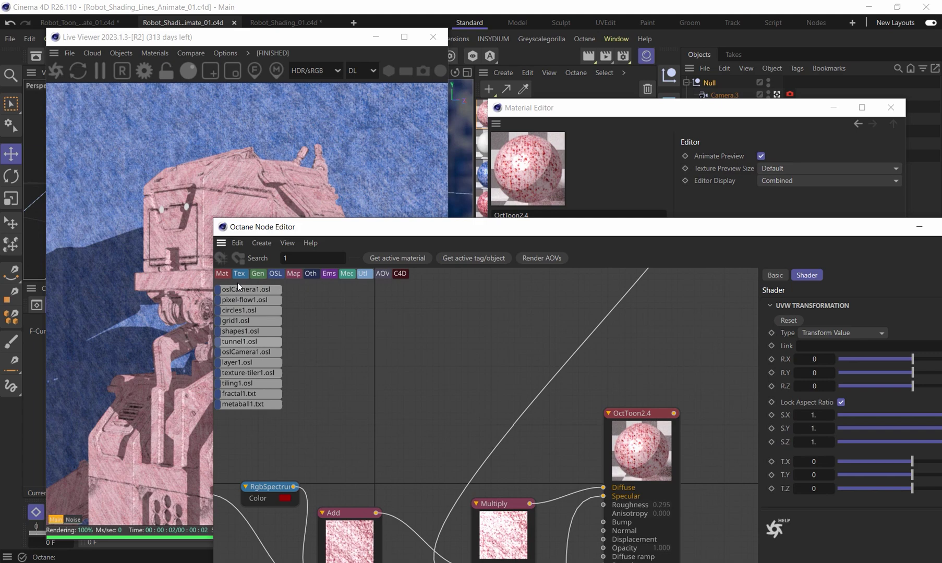
Step: Deactivate Camera.3 as the view camera and close the Material Editor, keeping the Live Viewer render in sight
left_click(777, 97)
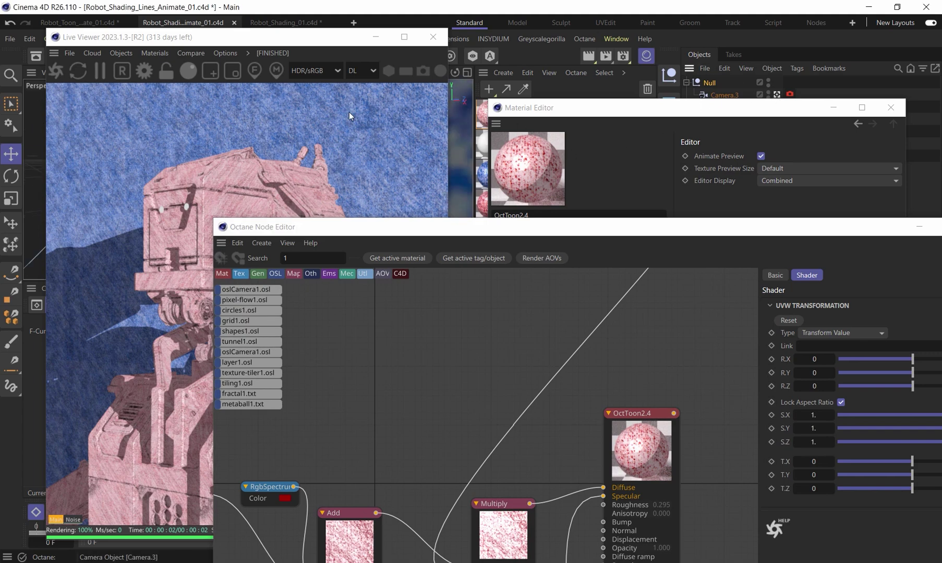
left_click_drag(215, 37, 498, 42)
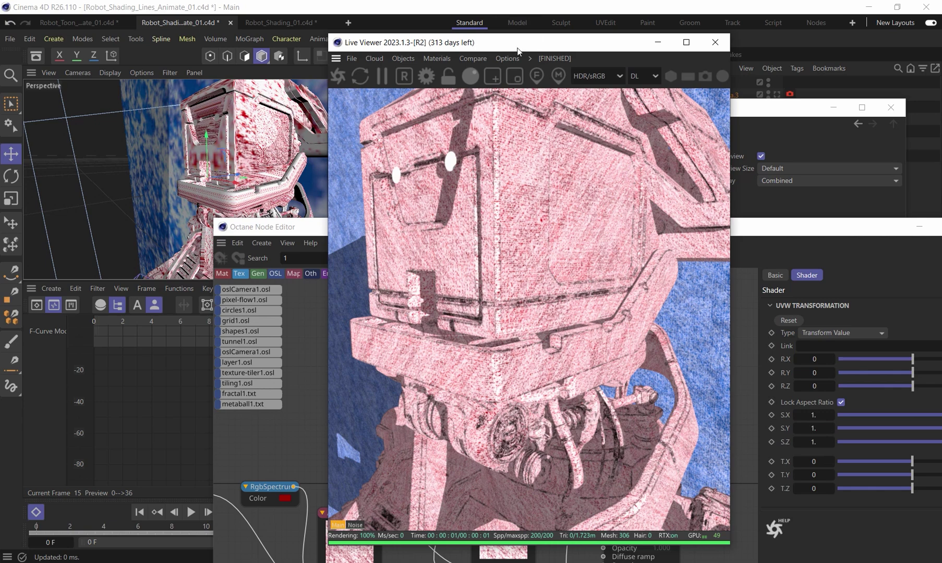
left_click_drag(518, 47, 250, 40)
left_click(566, 202)
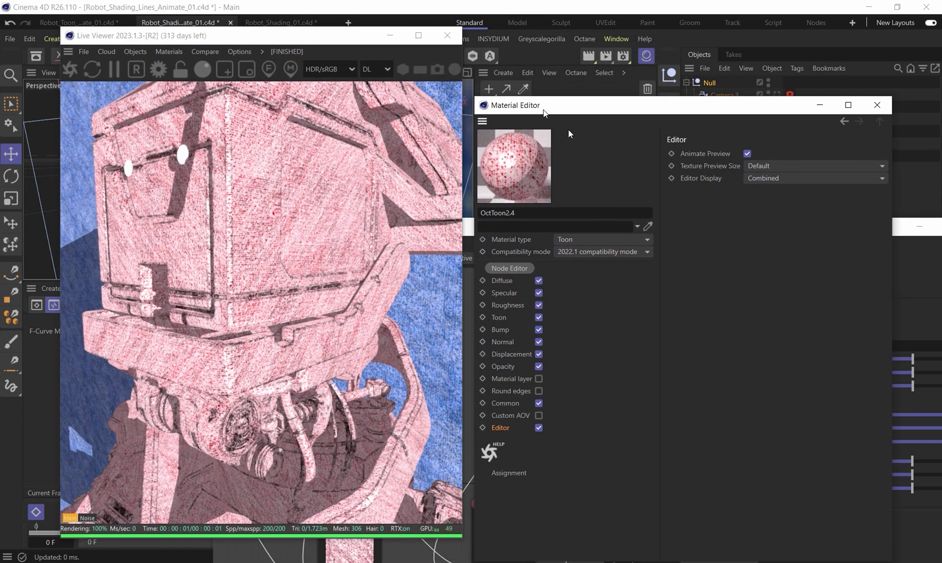
left_click_drag(569, 107, 506, 141)
left_click(829, 144)
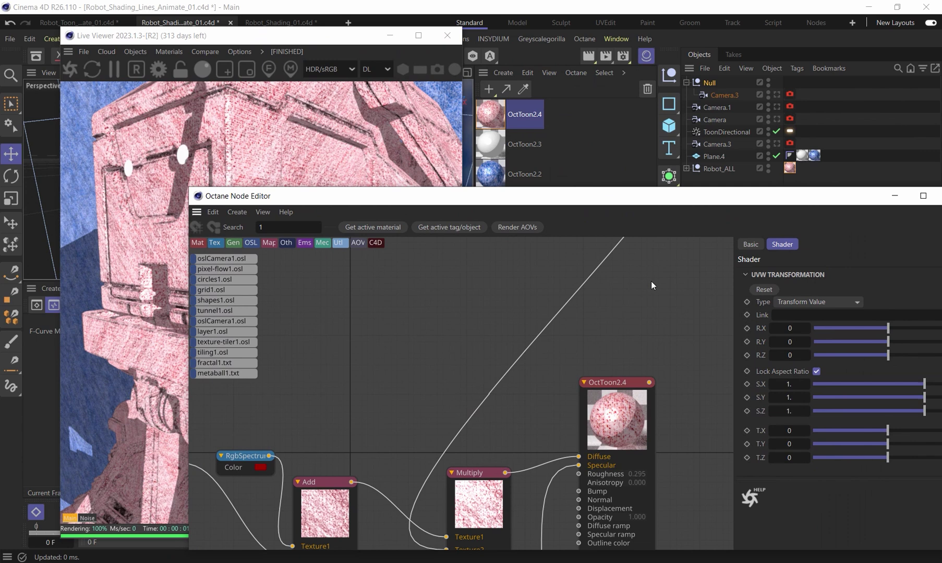
Step: Examine the settings of the Noise node and of the Transform node connected to it
scroll(503, 338, "up", 5)
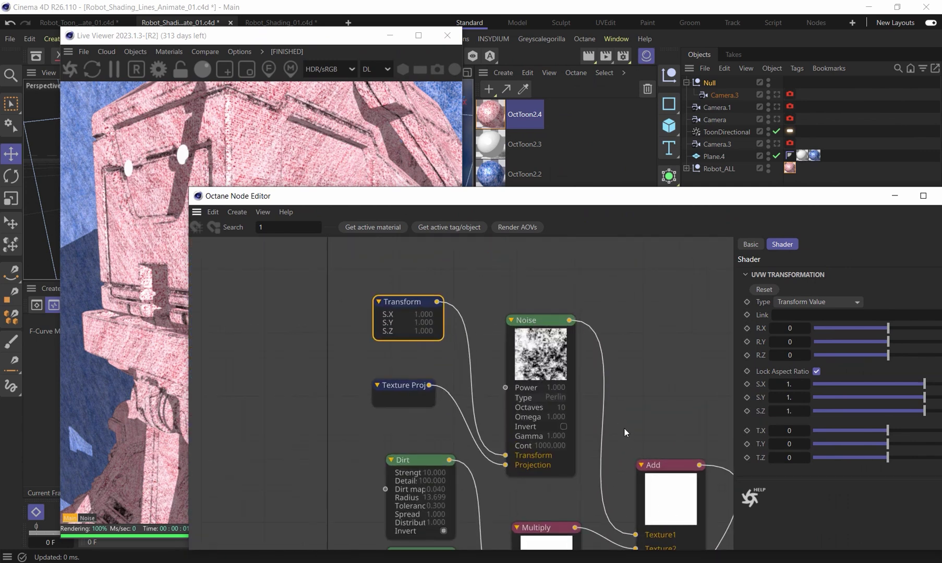
middle_click_drag(607, 417, 599, 426)
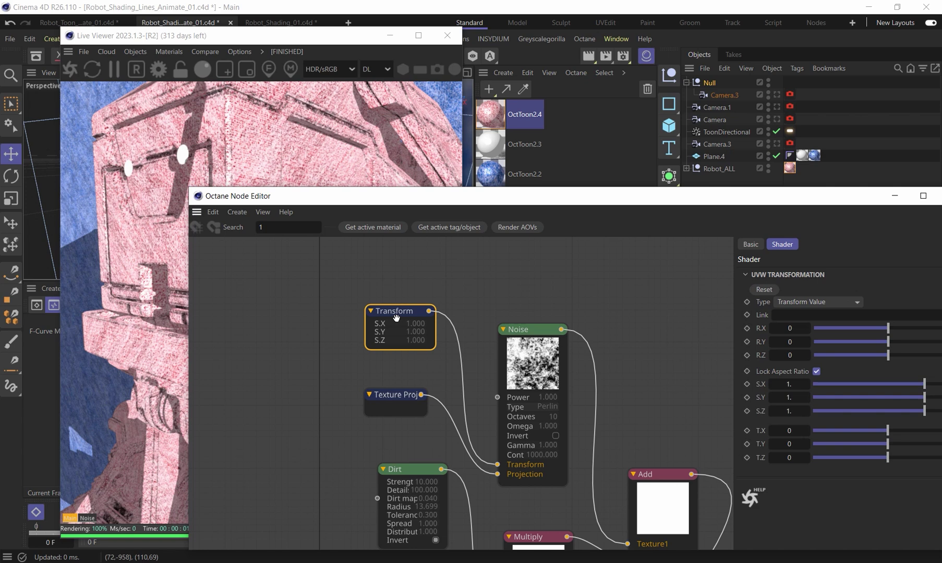
scroll(392, 307, "up", 1)
scroll(408, 302, "up", 2)
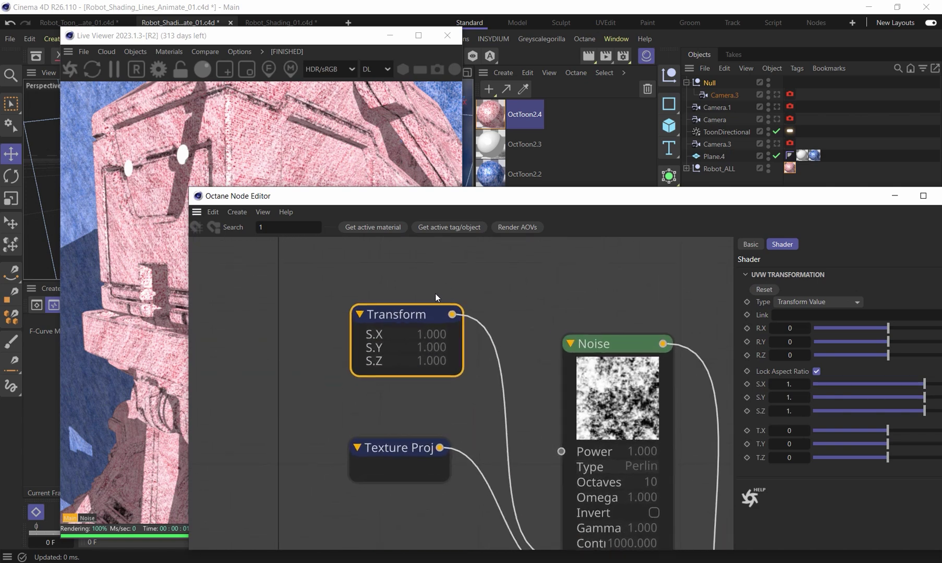
middle_click_drag(434, 298, 463, 323)
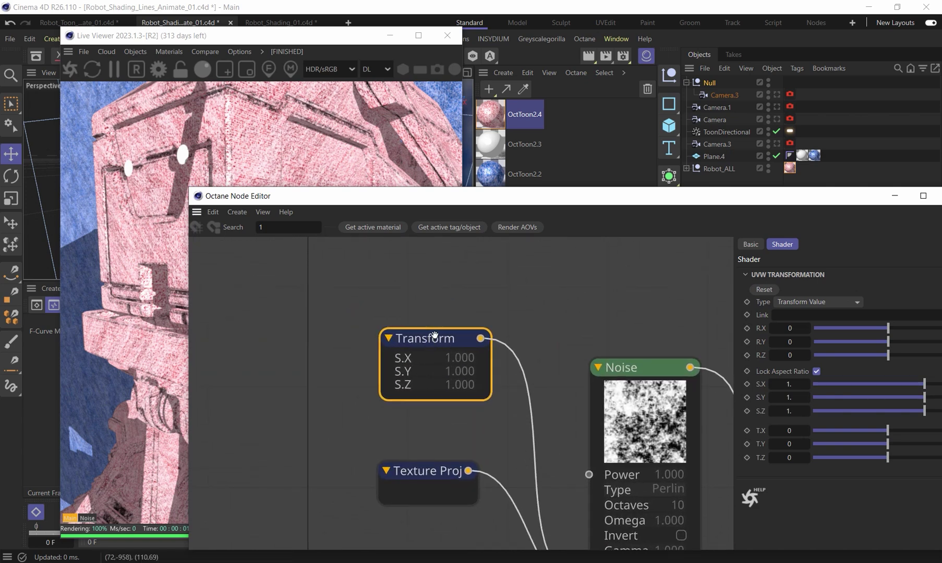
left_click_drag(436, 338, 436, 333)
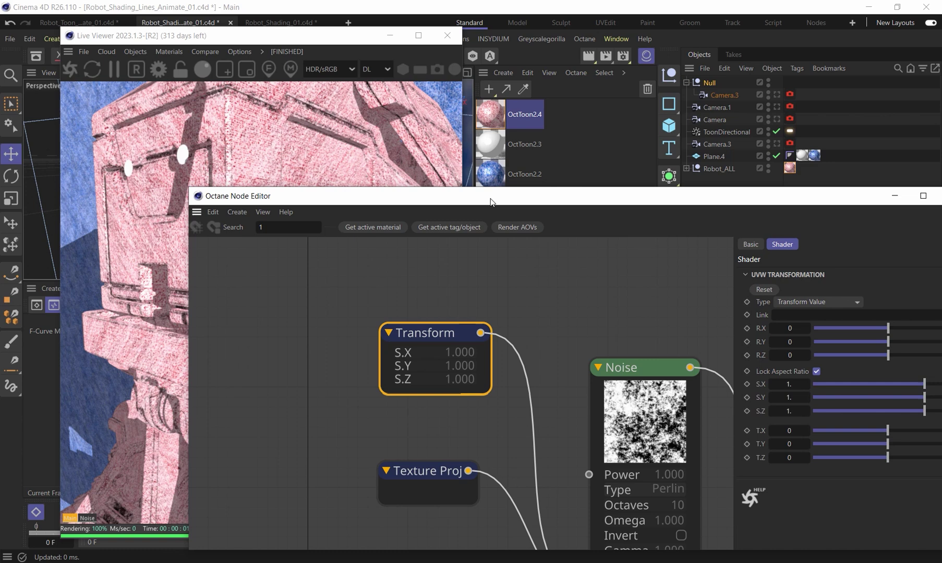
left_click_drag(491, 203, 382, 145)
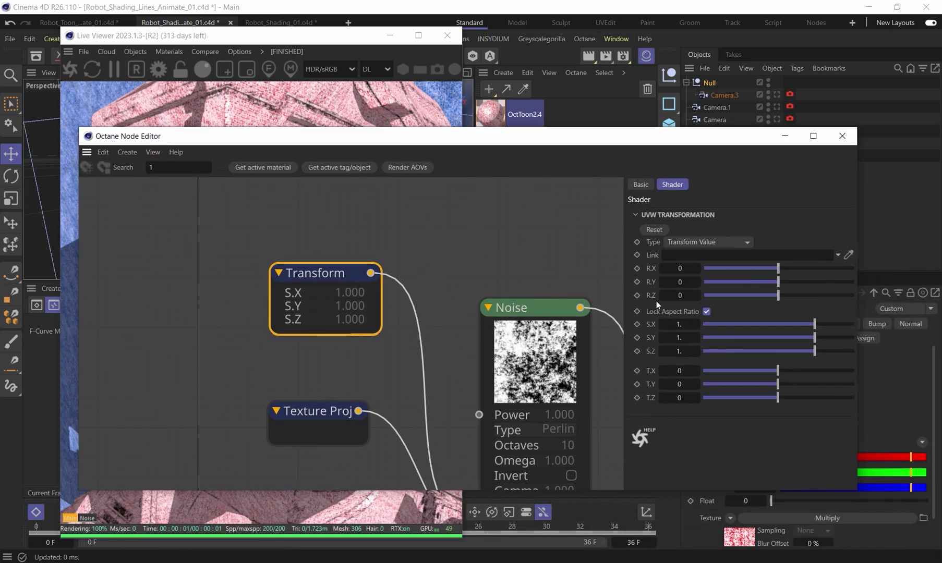
left_click(652, 370)
left_click(545, 313)
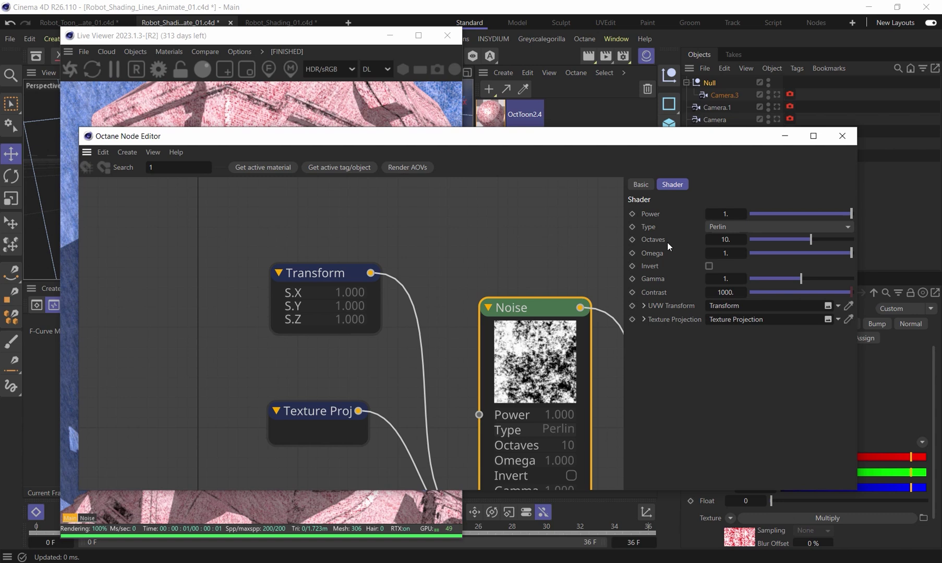
left_click(319, 276)
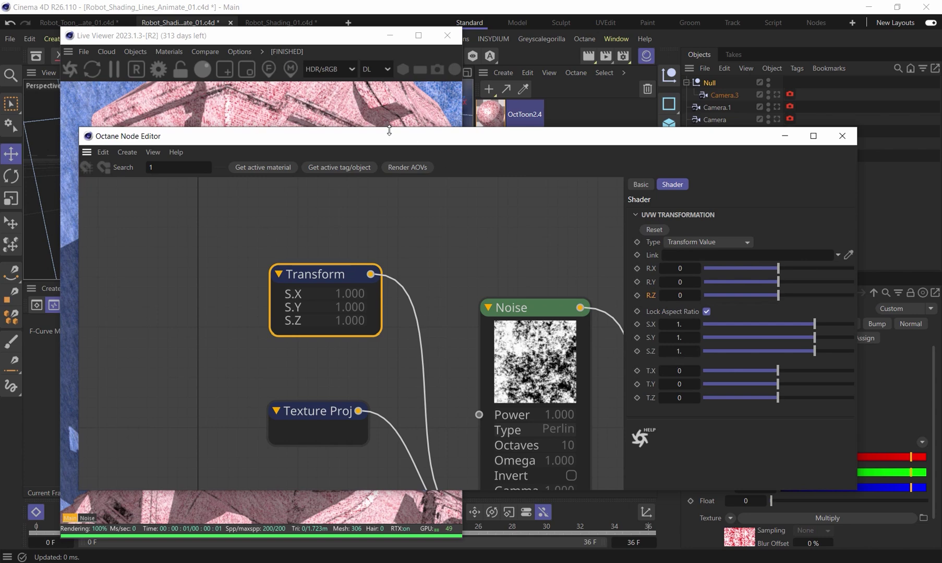
left_click_drag(458, 137, 410, 91)
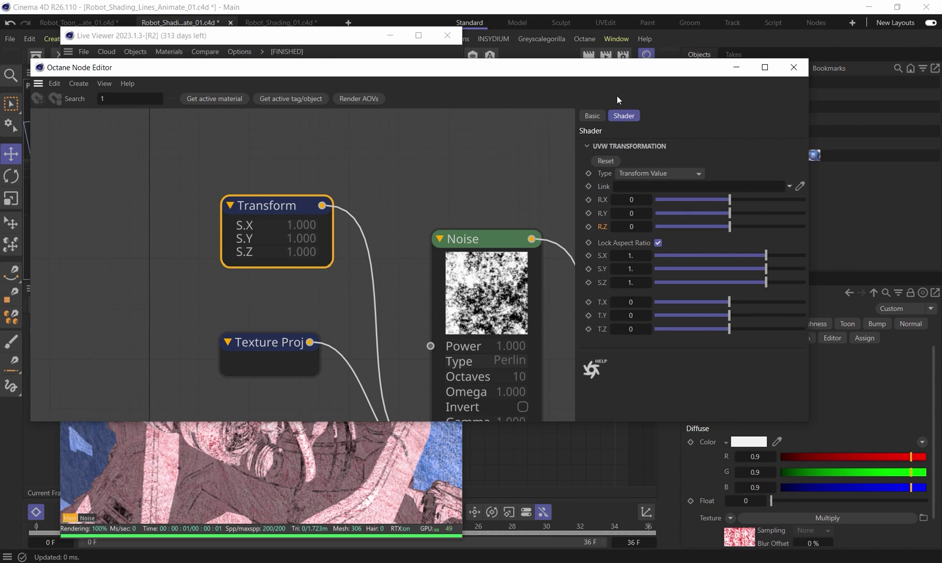
left_click_drag(624, 69, 511, 60)
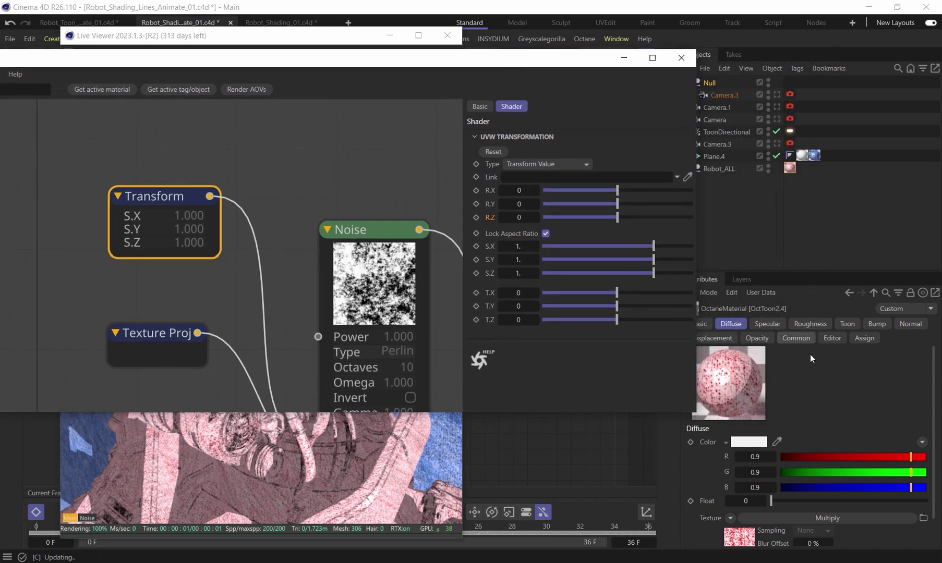
Step: Bring up the viewport settings and the project settings
key("s")
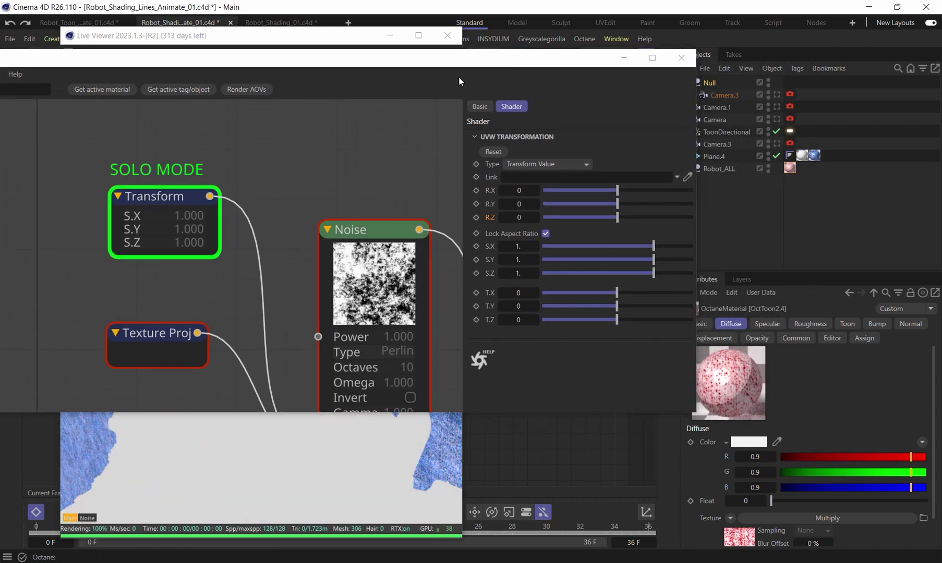
left_click_drag(459, 58, 328, 130)
key("shift+v")
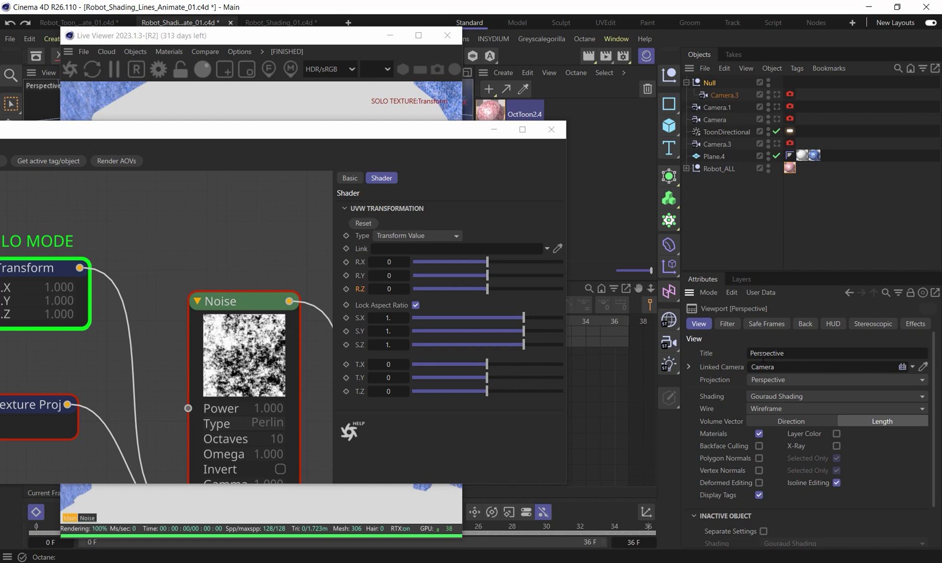
key("ctrl+d")
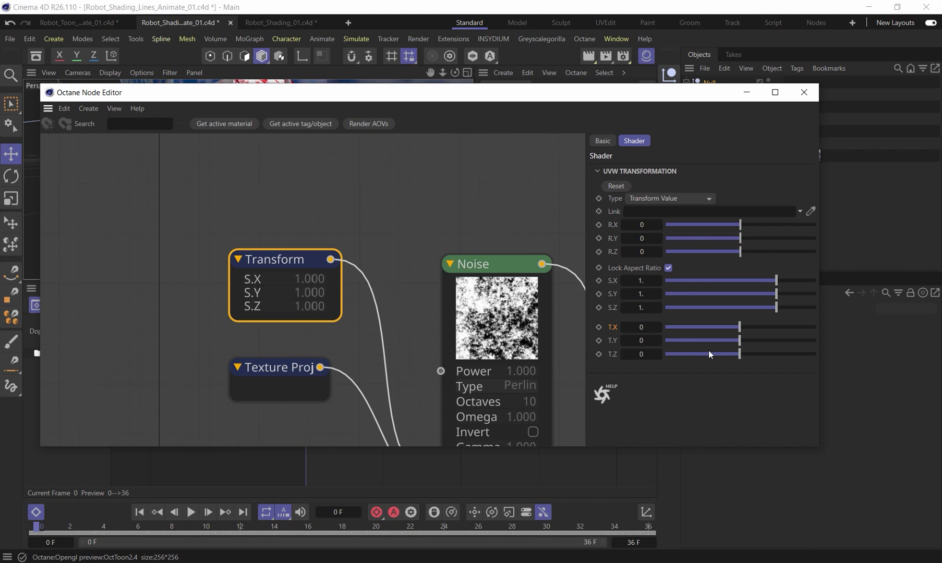
Step: Keyframe the Transform node's T.X at 0 on frames 0 and 1
left_click(600, 328)
left_click(53, 527)
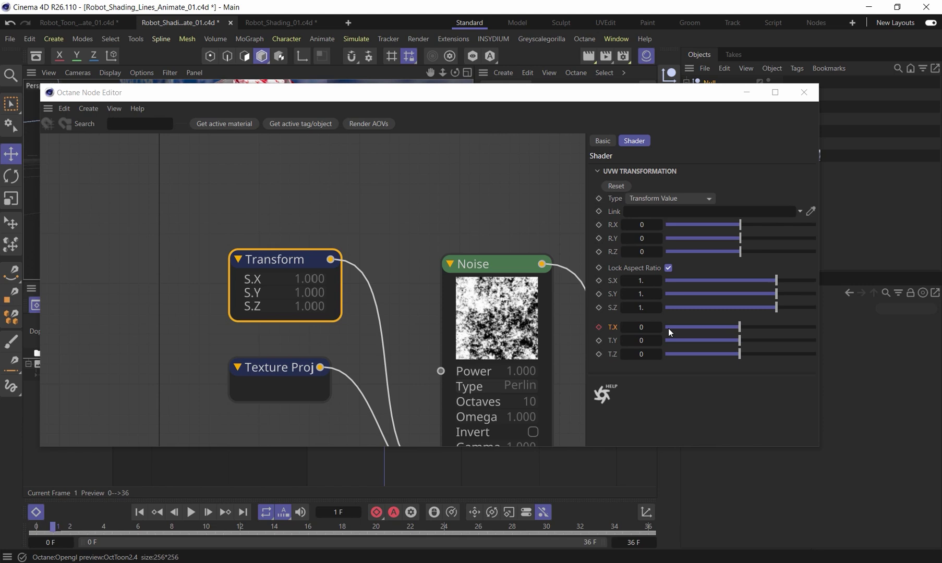
left_click(599, 327)
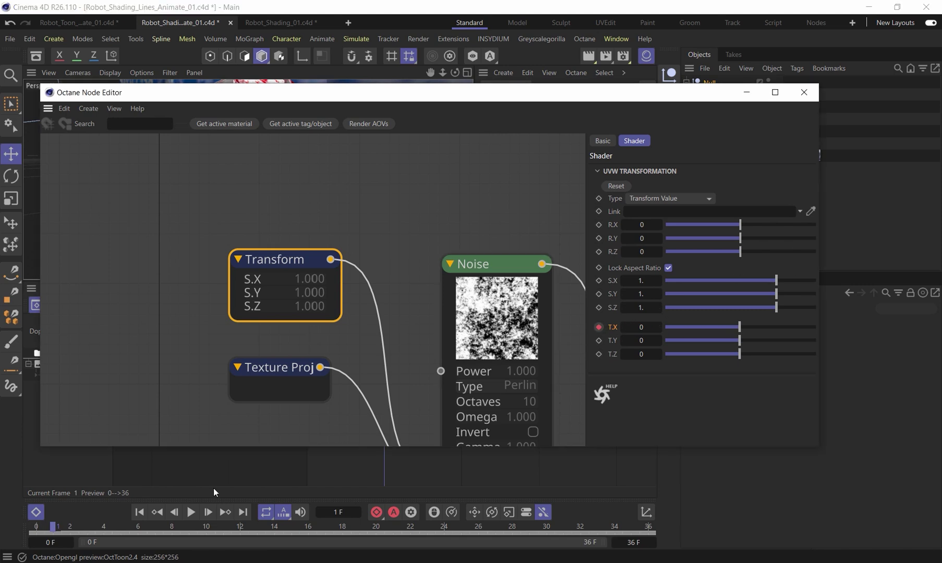
left_click(52, 531)
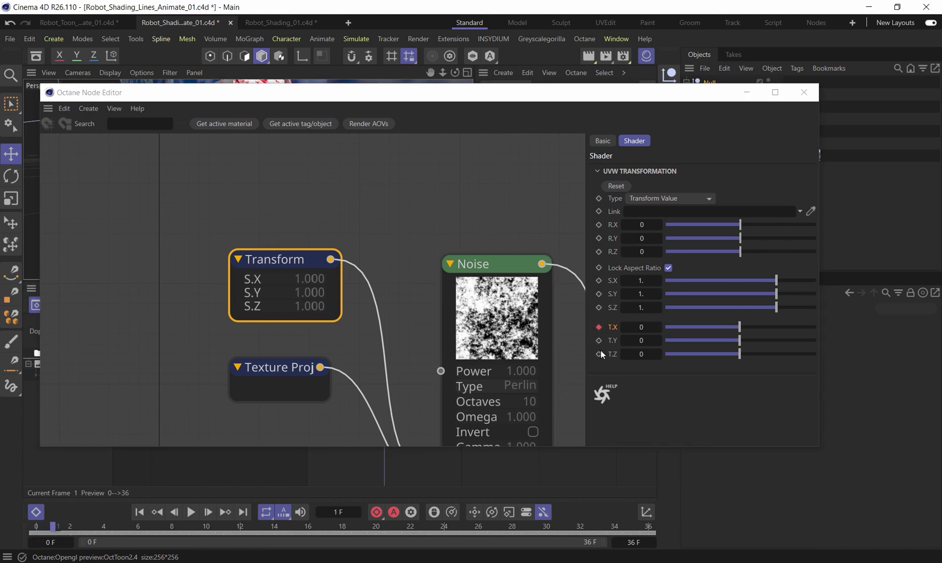
Step: Set the Transform node's T.X to 20 on frame 2 and keyframe it
left_click(69, 528)
left_click(642, 327)
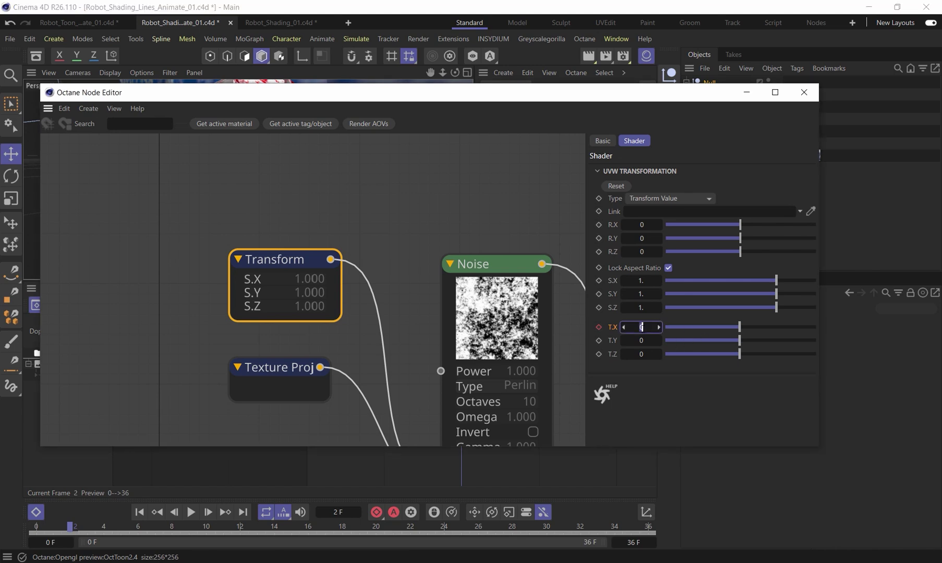
type("20")
left_click(598, 327)
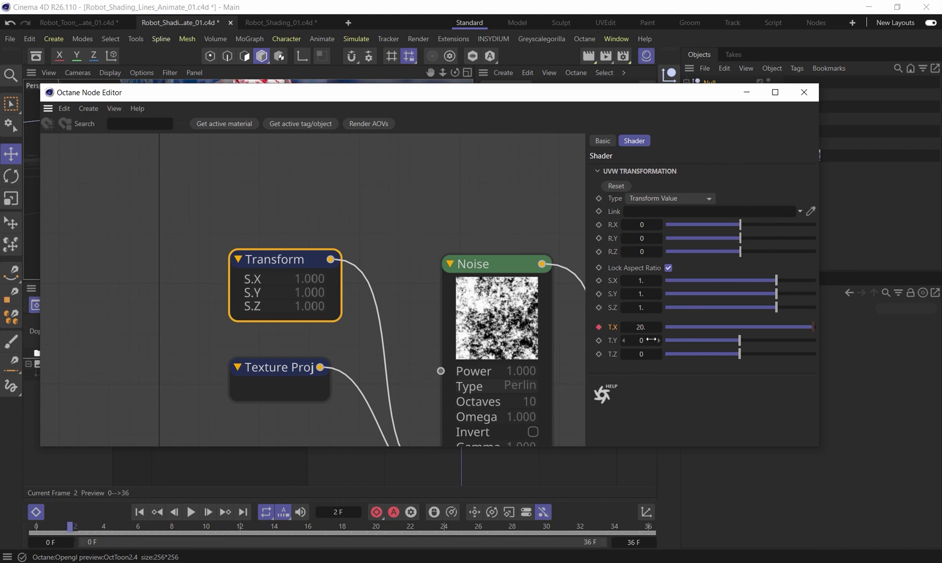
Step: Show the animation track of T.X in the timeline and uncover it by moving the node editor aside
right_click(624, 327)
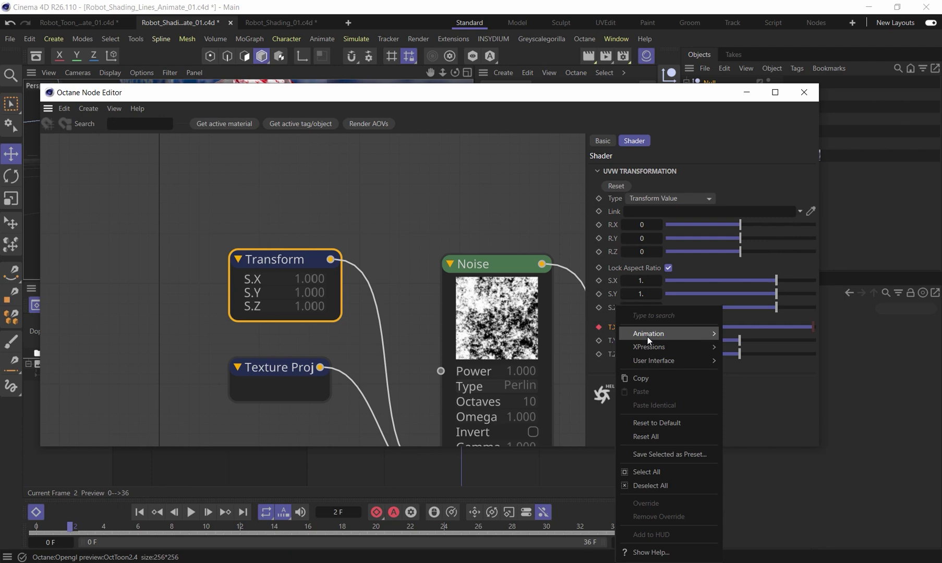
mouse_move(673, 335)
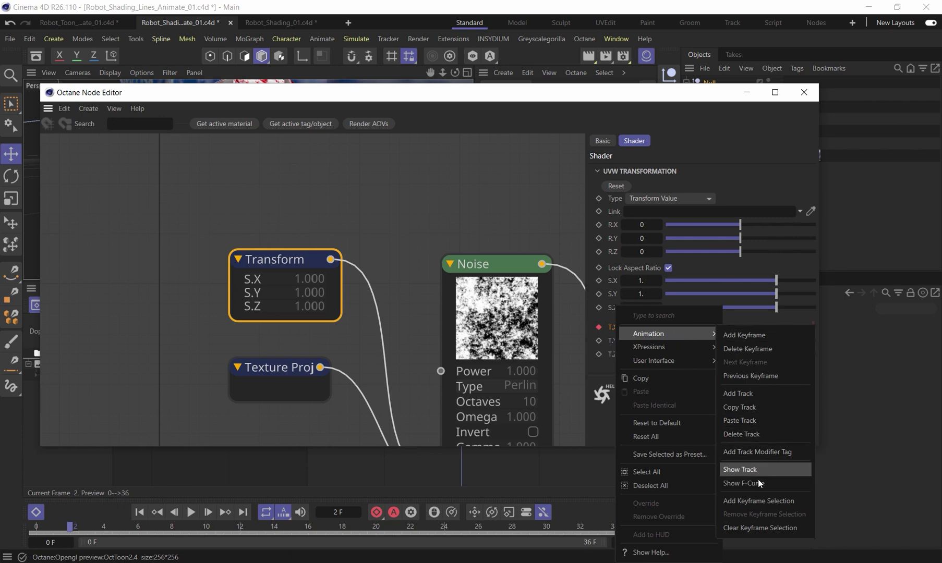
left_click(741, 469)
left_click_drag(172, 96, 663, 150)
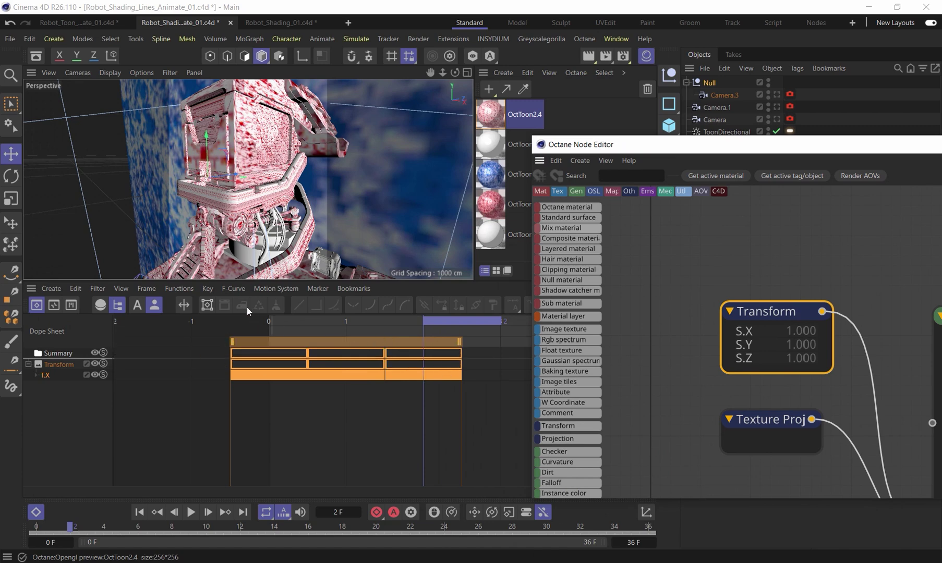
Step: Cycle the T.X keyframes with 80 copies and Offset enabled
left_click(212, 288)
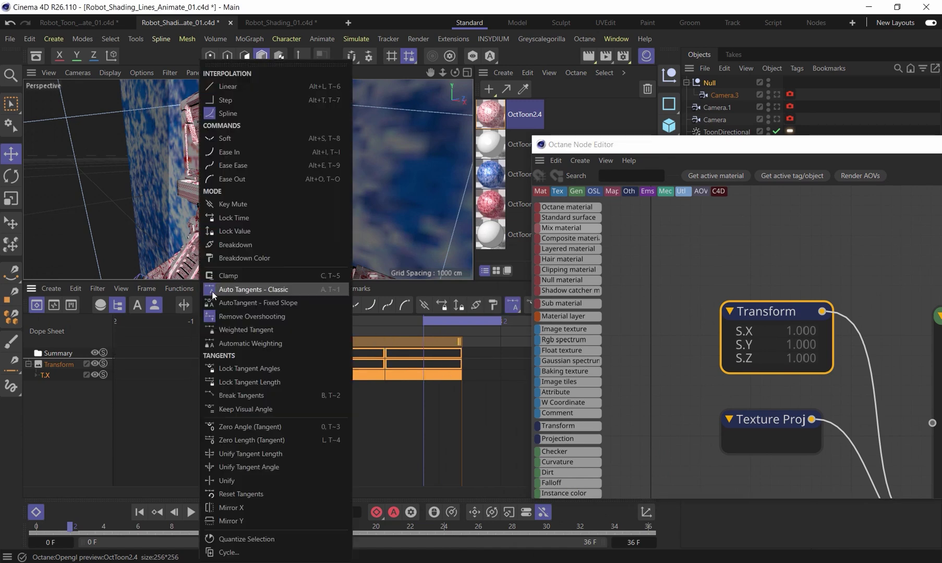
left_click(231, 551)
left_click_drag(232, 503, 257, 335)
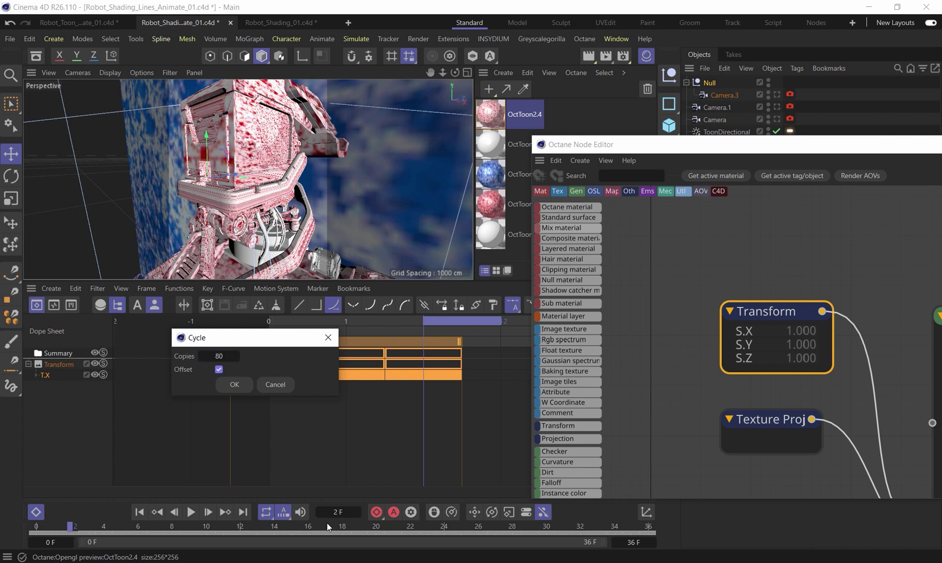
left_click(235, 385)
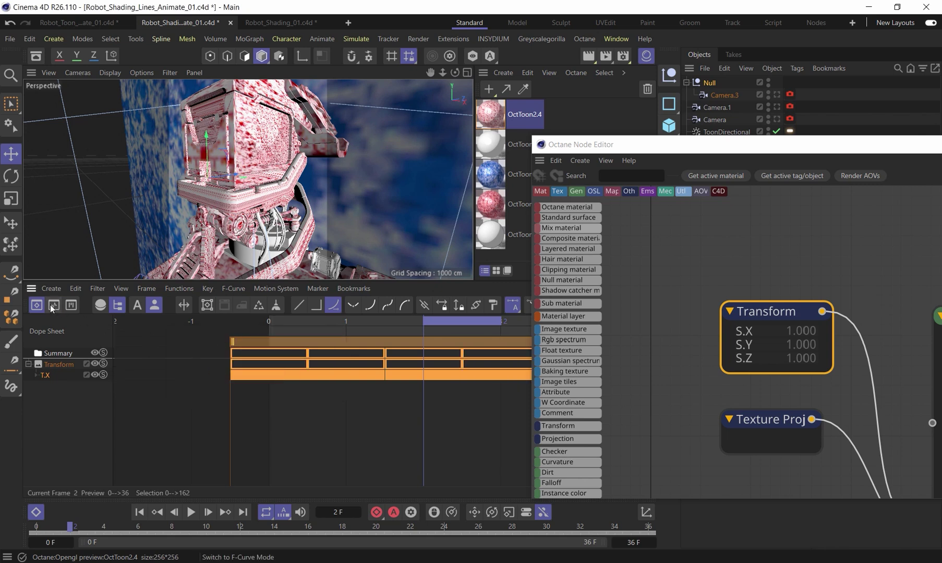
Step: Examine the cycled T.X animation as an F-curve and frame its first keyframes
key("Tab")
key("h")
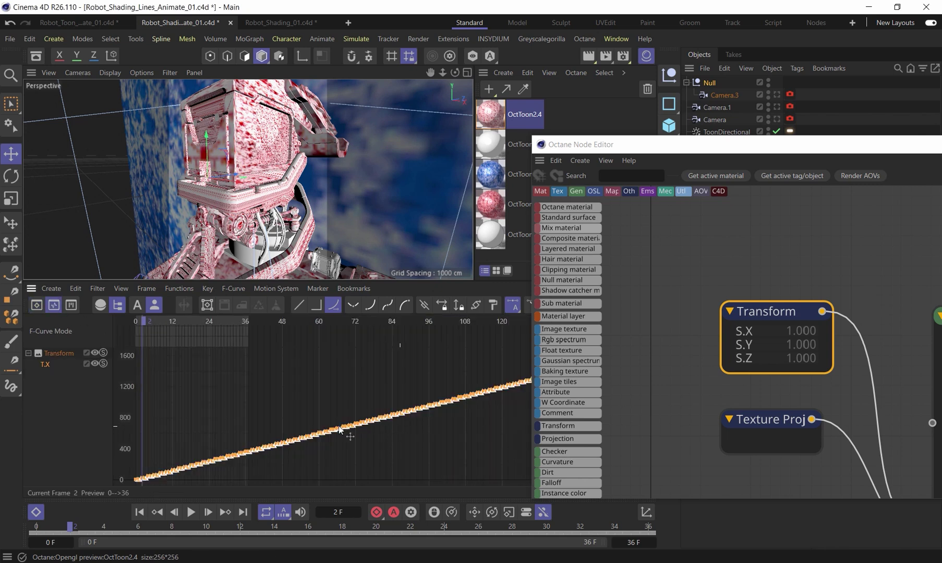
left_click_drag(165, 455, 118, 486)
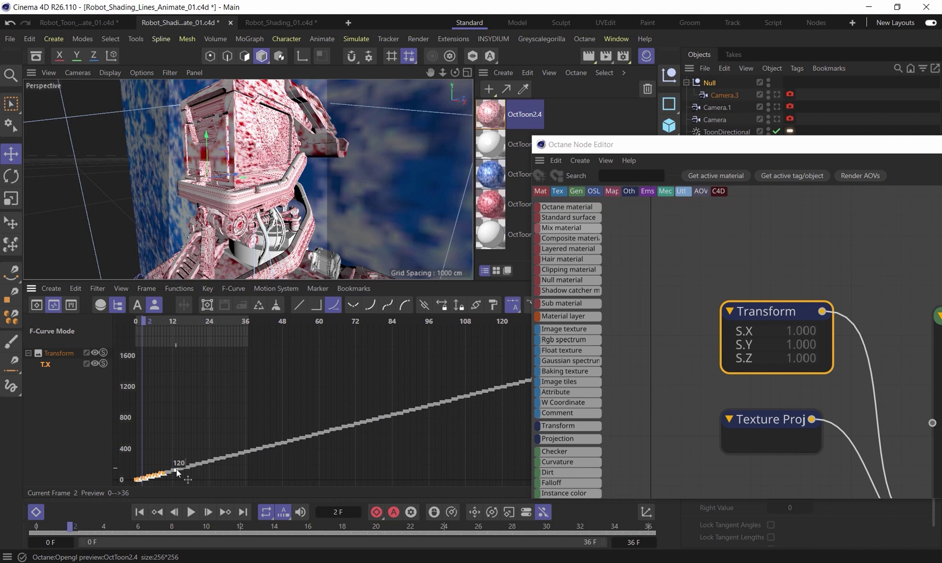
key("s")
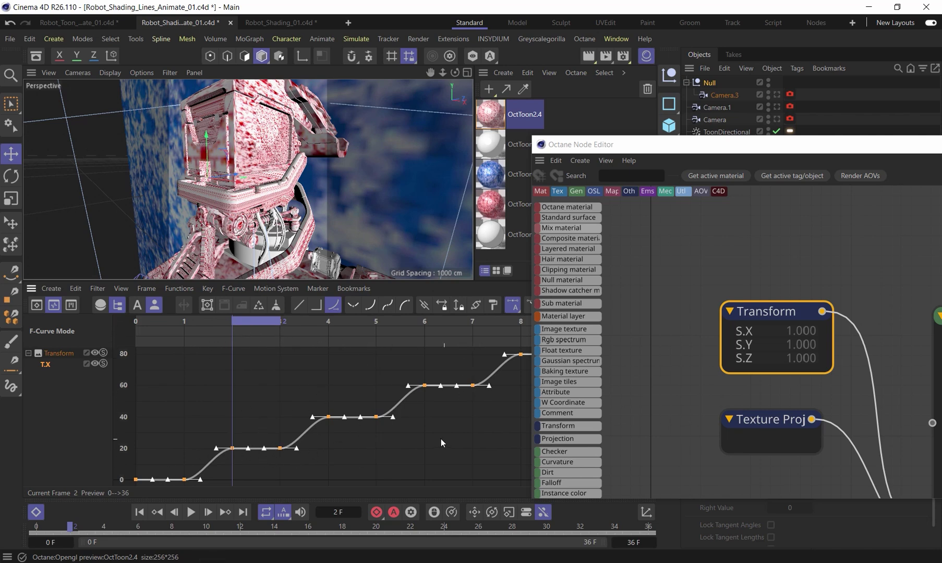
Step: Return to frame 0 and copy the Transform node's T.X animation track onto T.Y
left_click_drag(639, 149, 290, 117)
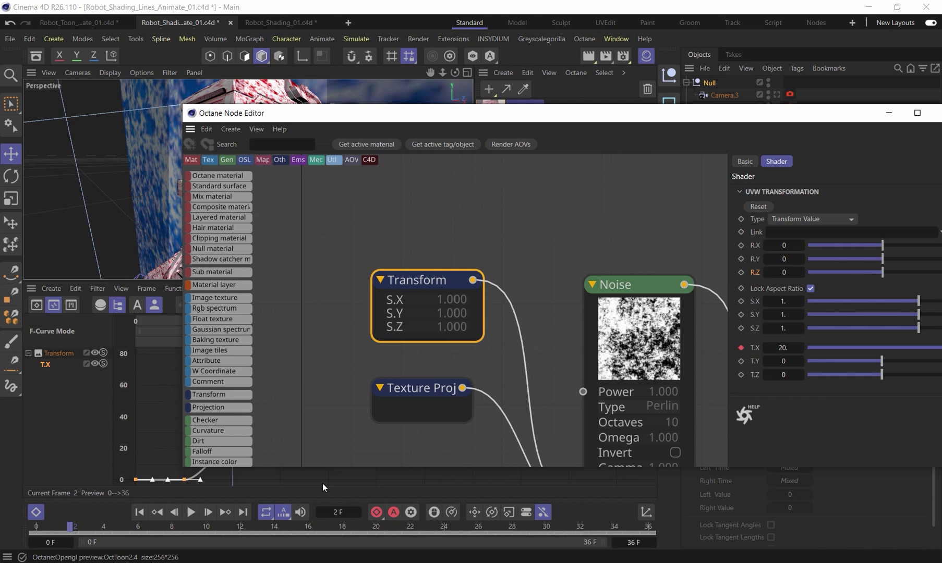
left_click_drag(68, 528, 37, 527)
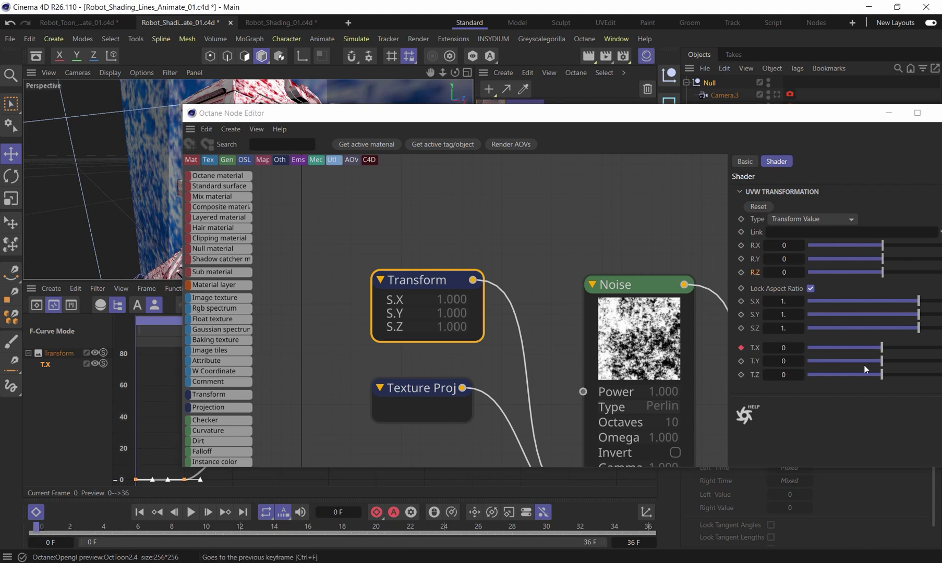
right_click(759, 347)
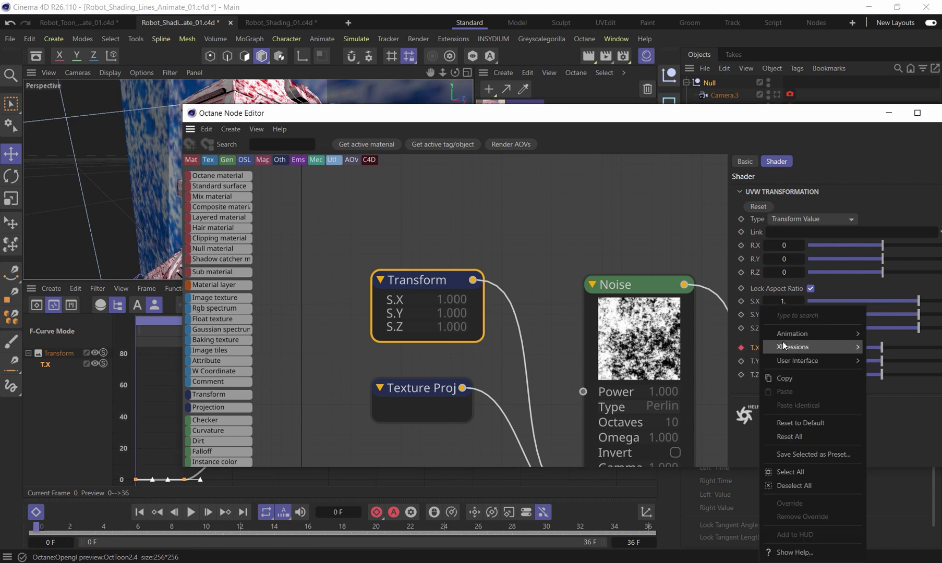
mouse_move(789, 334)
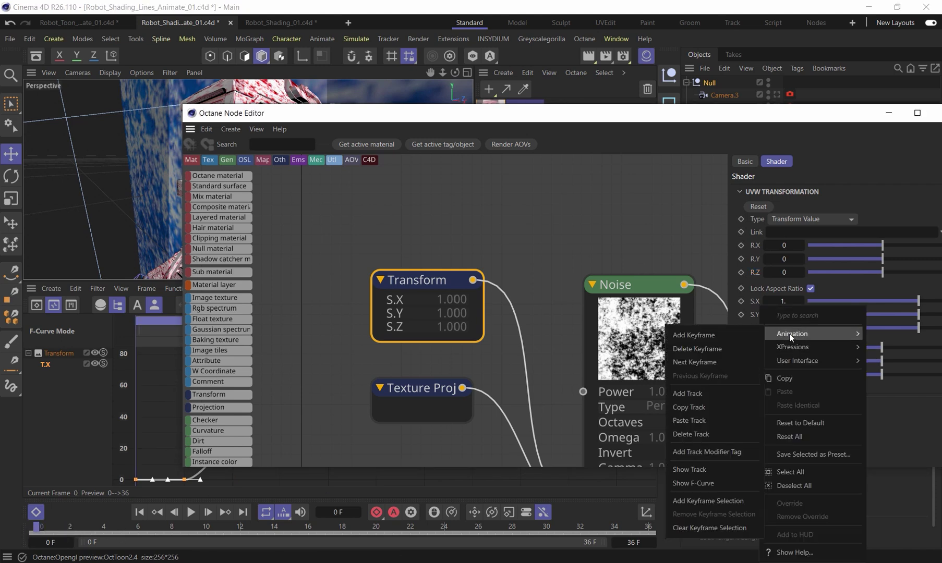
left_click(689, 407)
right_click(755, 360)
mouse_move(791, 337)
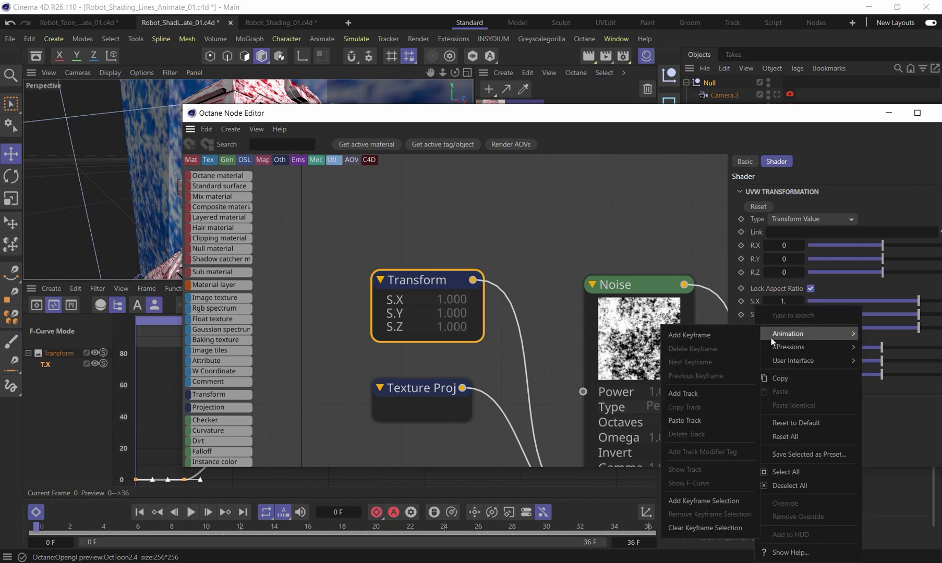
left_click(693, 420)
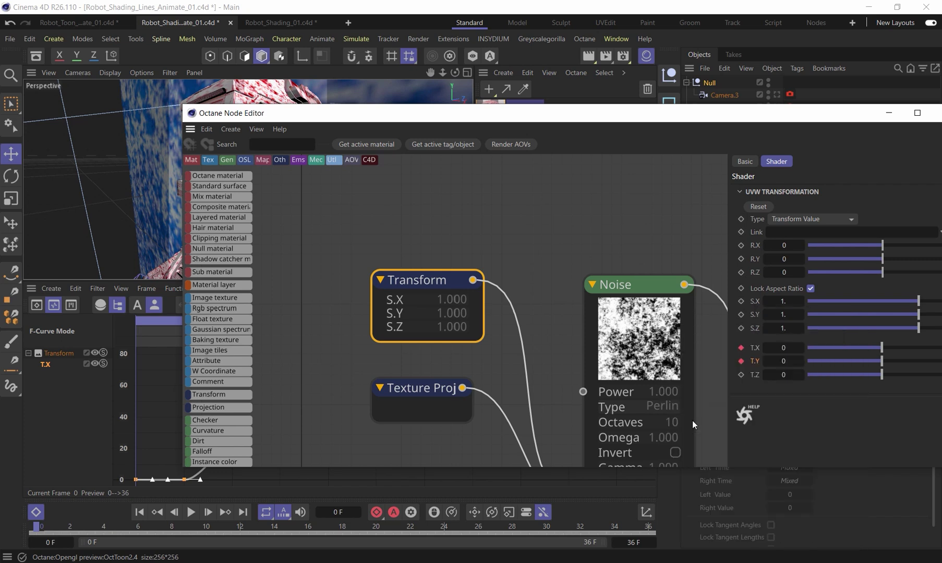
Step: Paste the copied T.X animation track onto the Transform node's R.Z
right_click(756, 273)
mouse_move(793, 302)
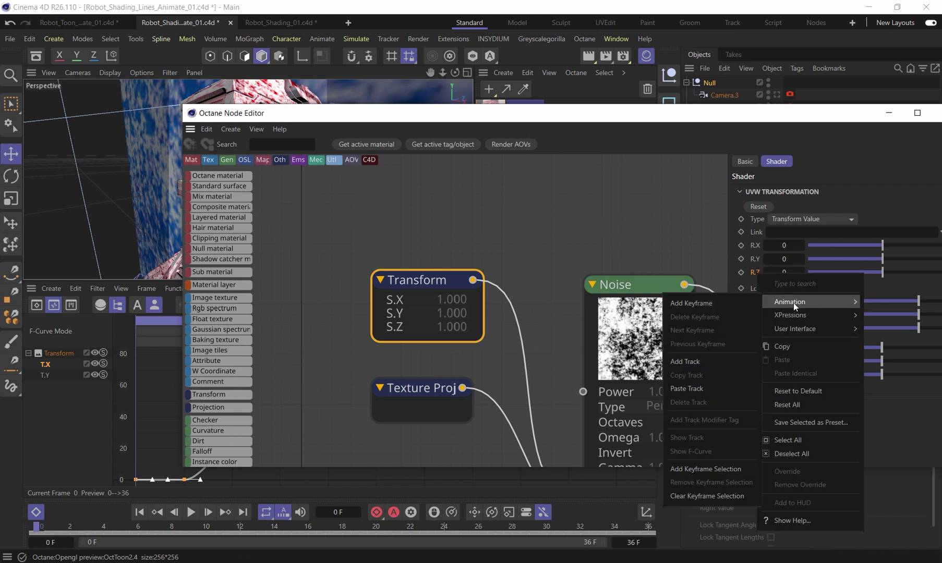
left_click(697, 389)
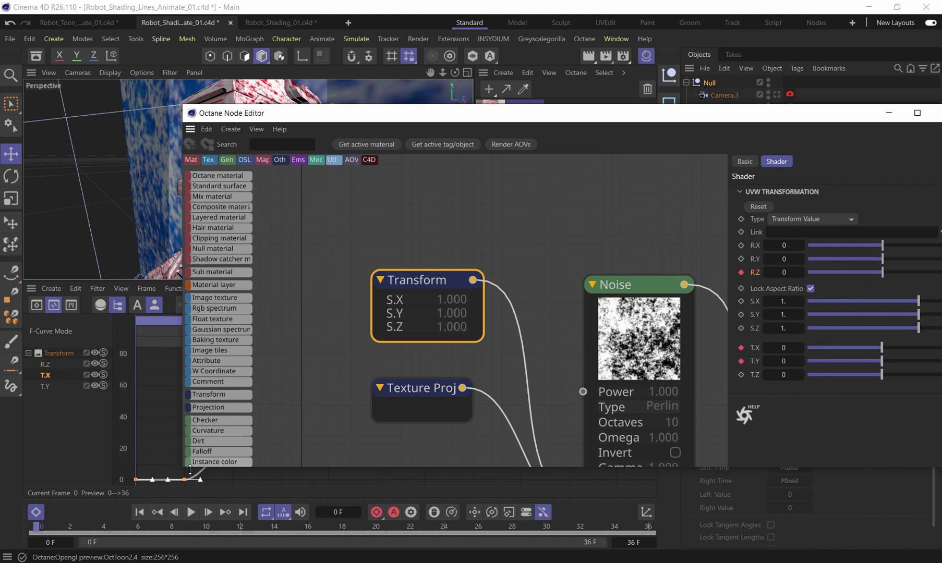
scroll(492, 260, "down", 5)
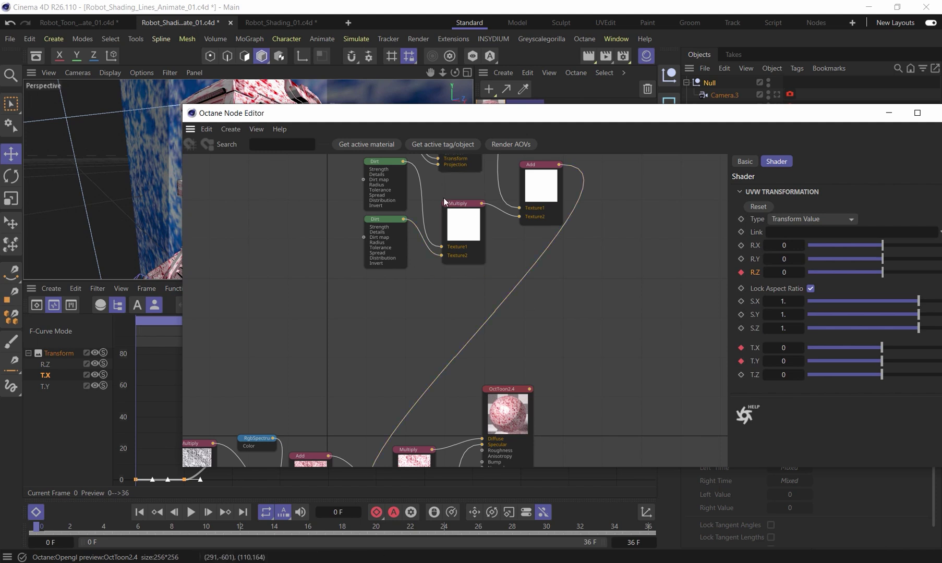
middle_click_drag(414, 301, 431, 199)
scroll(438, 219, "up", 2)
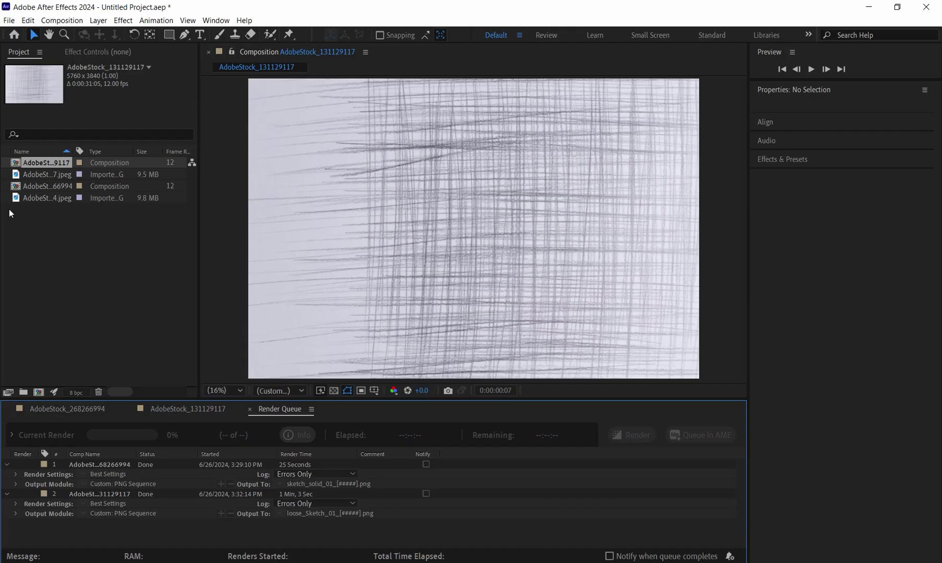
Step: Switch to After Effects and create a new composition from the footage AdobeStock_268266994.jpeg
left_click(146, 301)
left_click(58, 174)
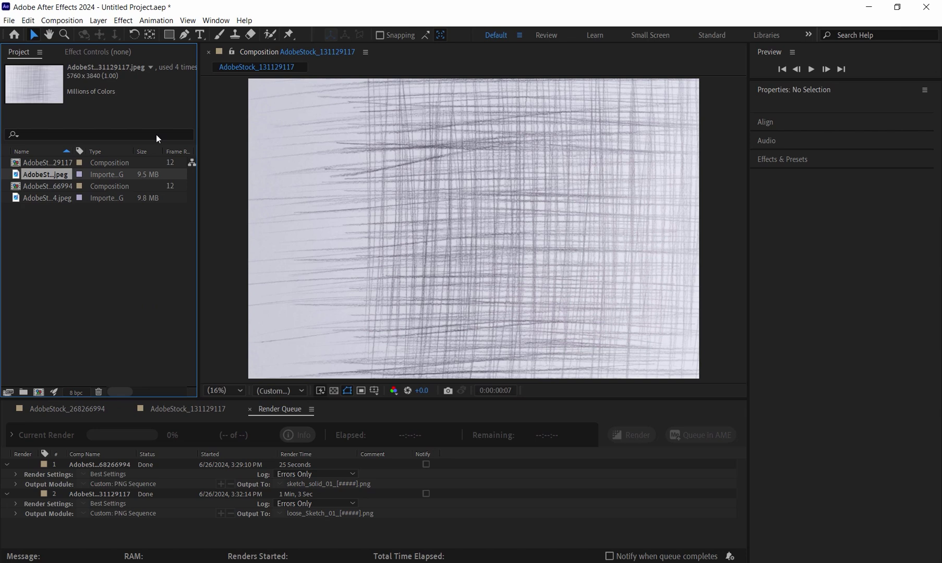
left_click(50, 200)
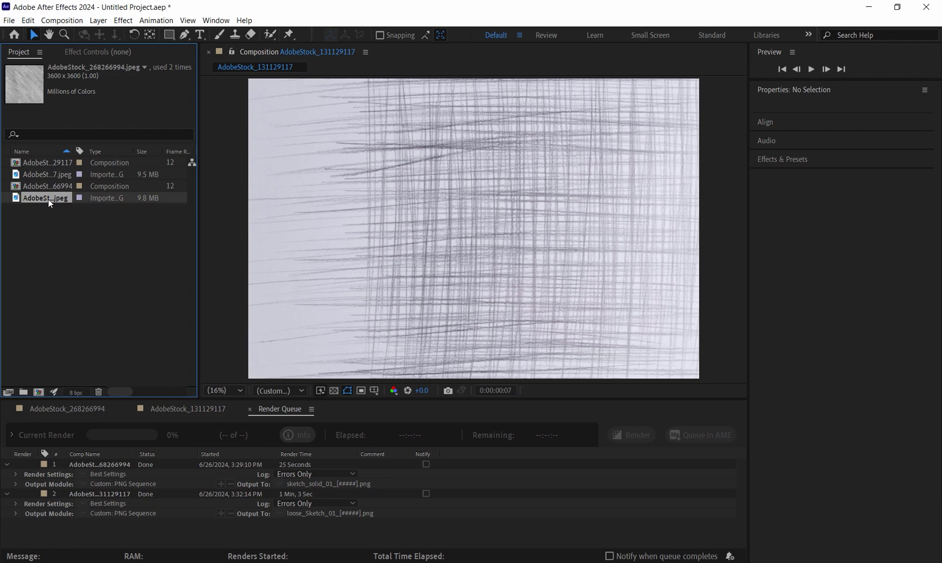
left_click_drag(48, 199, 38, 391)
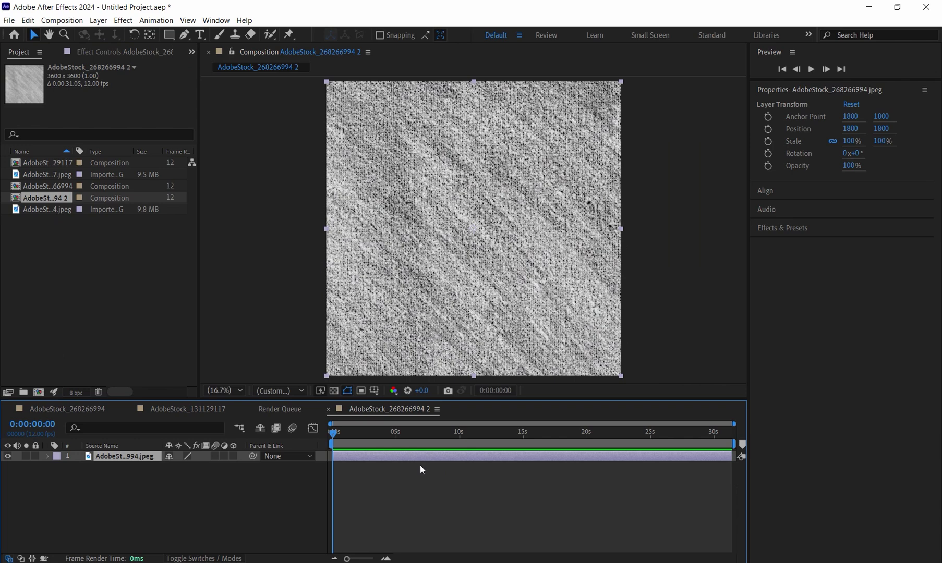
Step: Check the new composition's frame rate in its settings and accept them
key("ctrl+k")
left_click(388, 273)
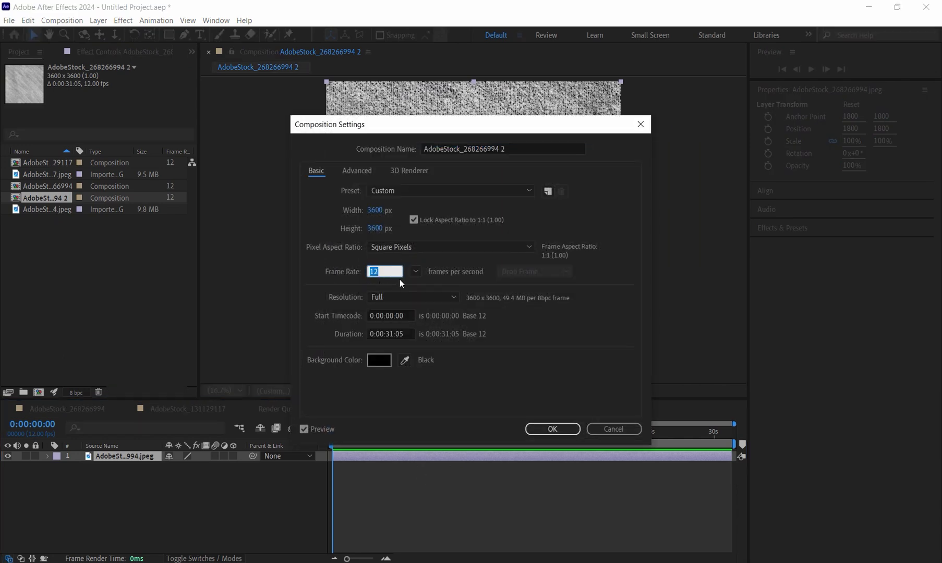
left_click(554, 430)
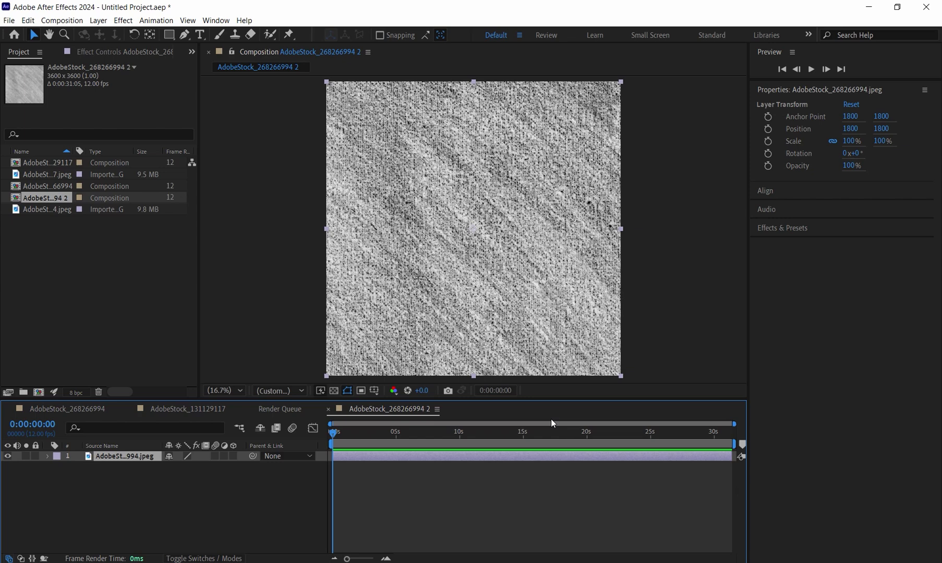
Step: Trim the texture layer to its first two frames and place a duplicate directly after it, starting at frame 2
key("Page_Down")
key("Page_Down")
left_click_drag(728, 456, 334, 456)
left_click(371, 559)
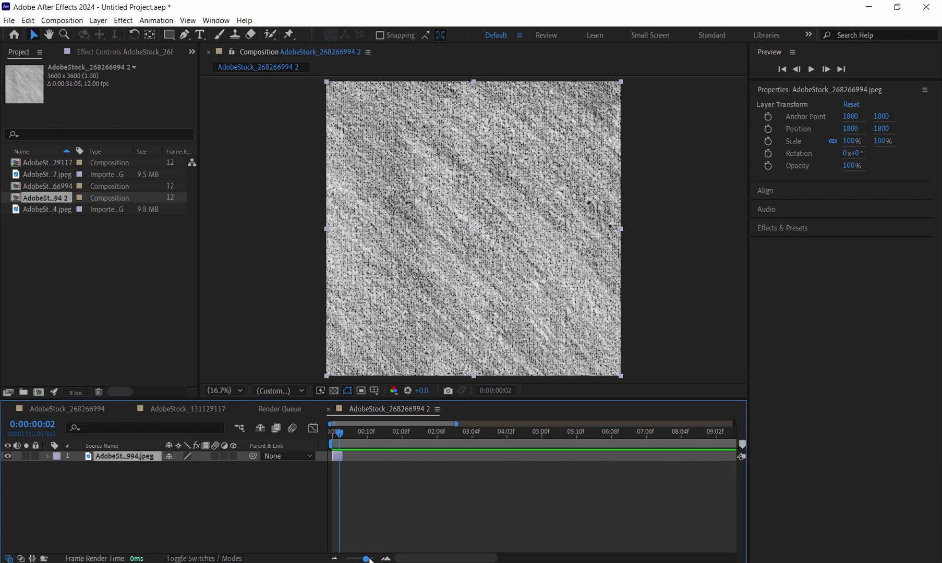
mouse_move(389, 436)
left_mouse_down()
mouse_move(333, 437)
mouse_move(390, 441)
left_mouse_up()
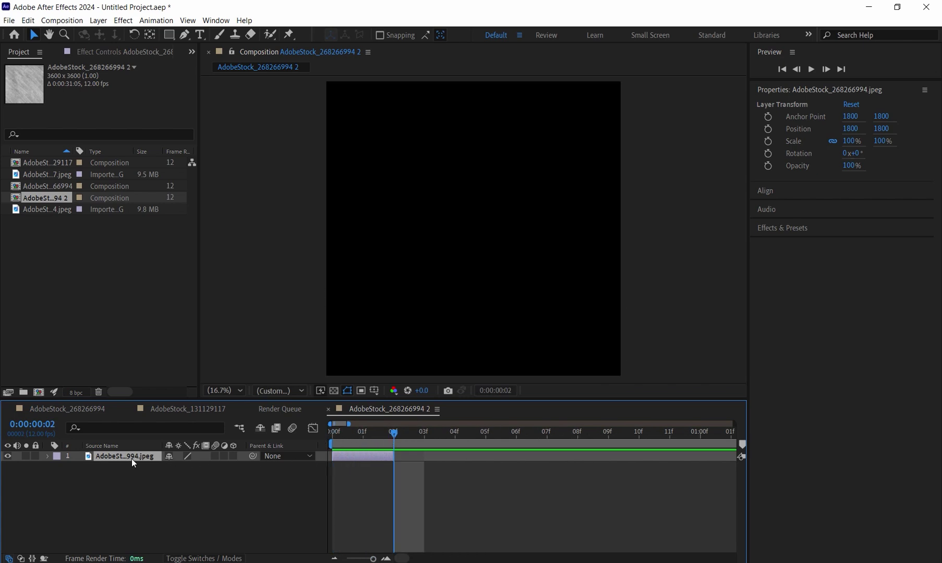
key("ctrl+d")
key("[")
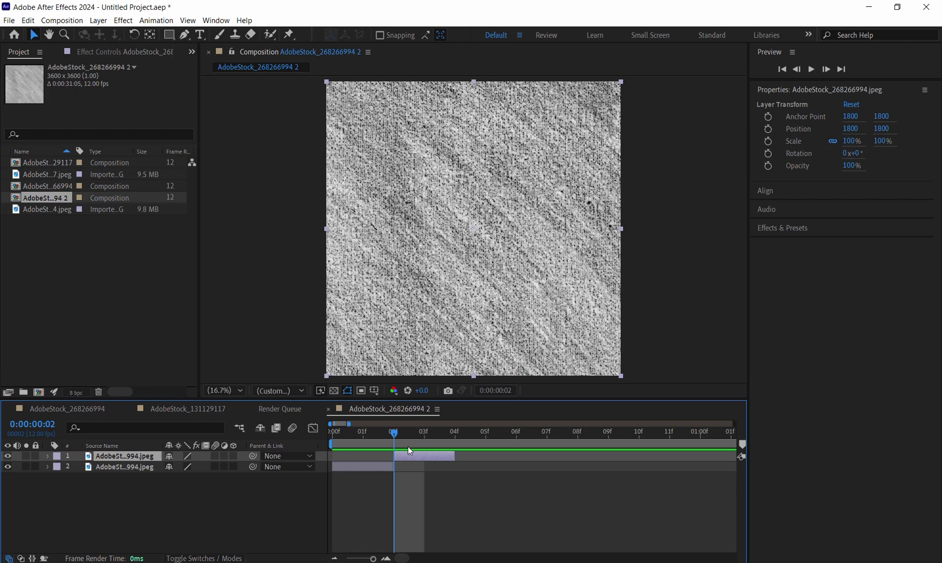
Step: Unlink the duplicate layer's Scale proportions and set both Scale values to -100%
key("s")
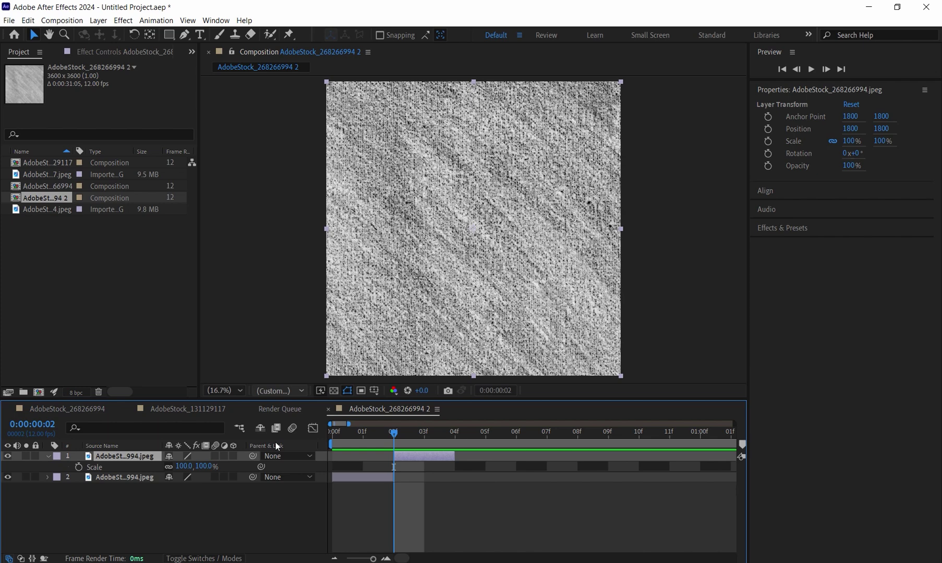
left_click(169, 466)
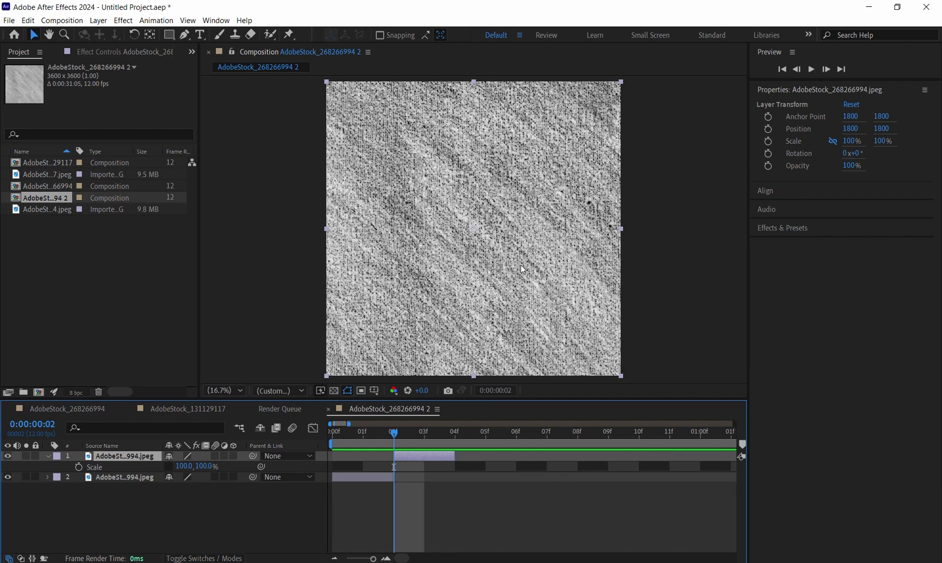
left_click(207, 466)
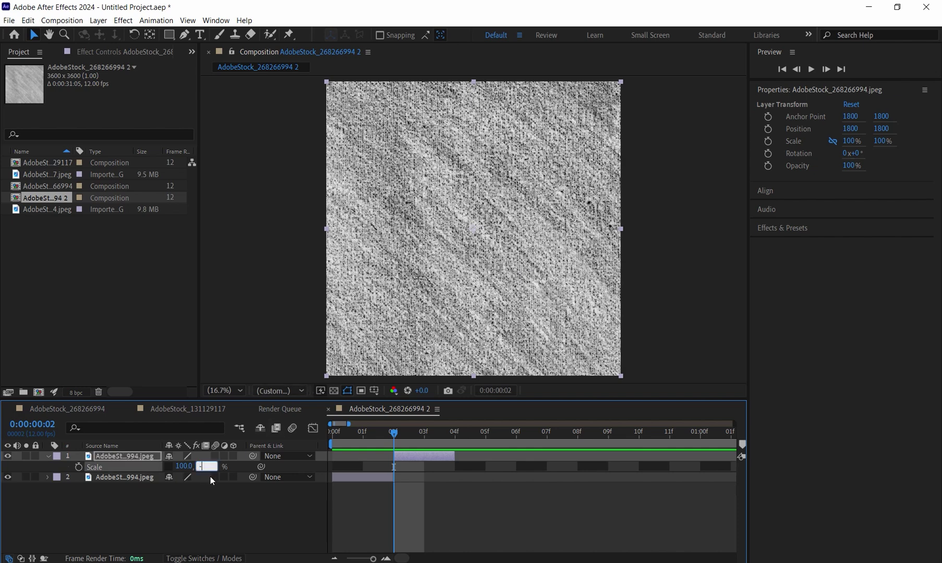
type("-100")
left_click(234, 528)
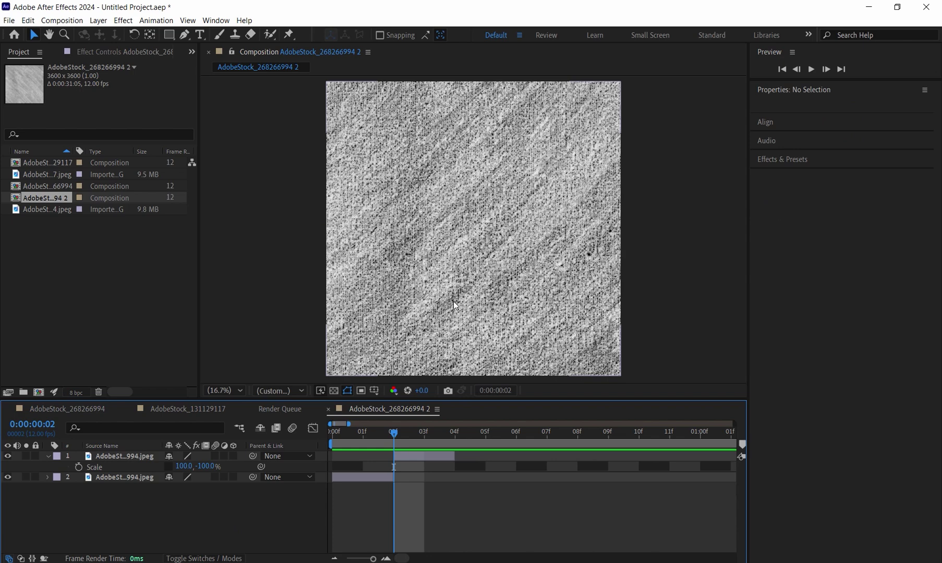
left_click(182, 467)
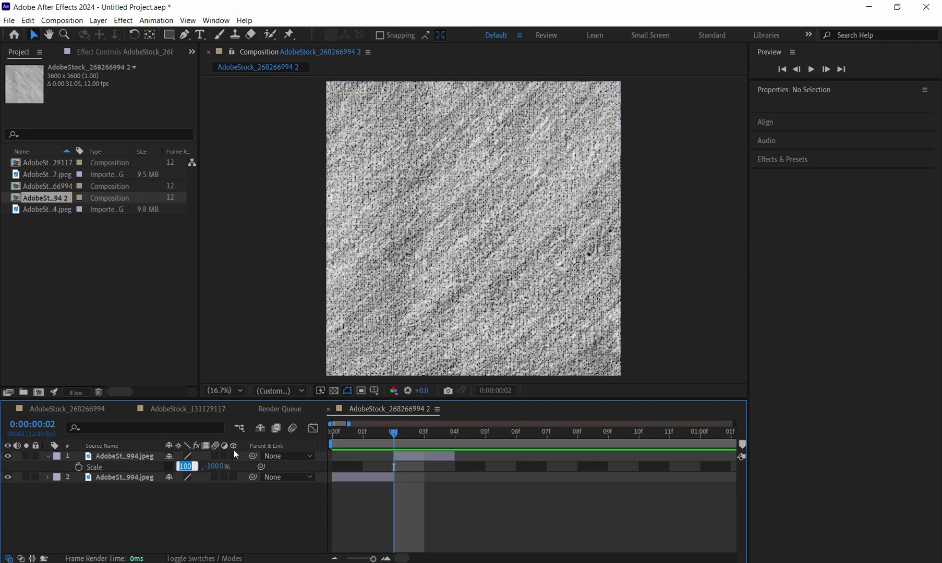
type("-100")
left_click(237, 518)
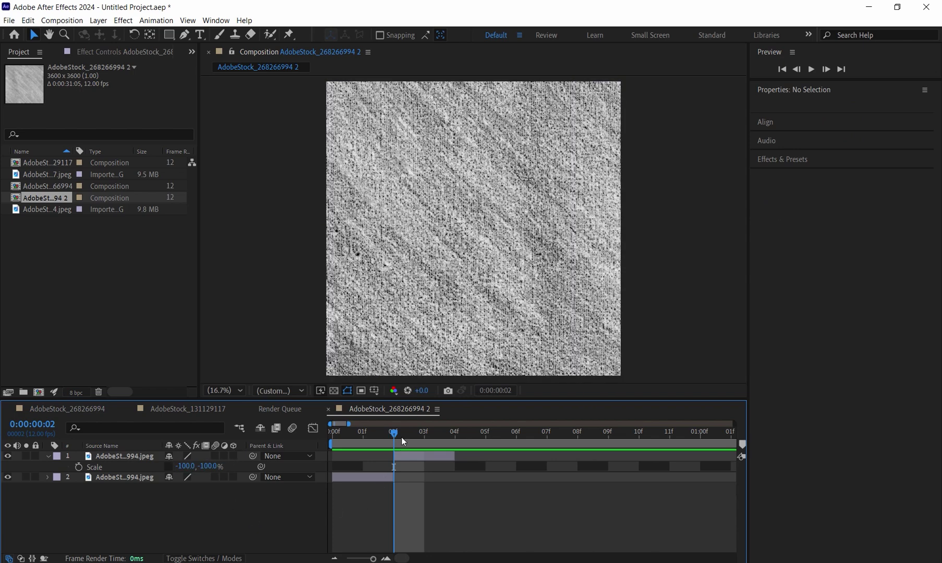
Step: Compare the original and flipped frames and end the work area at frame 3
left_click_drag(393, 433, 368, 454)
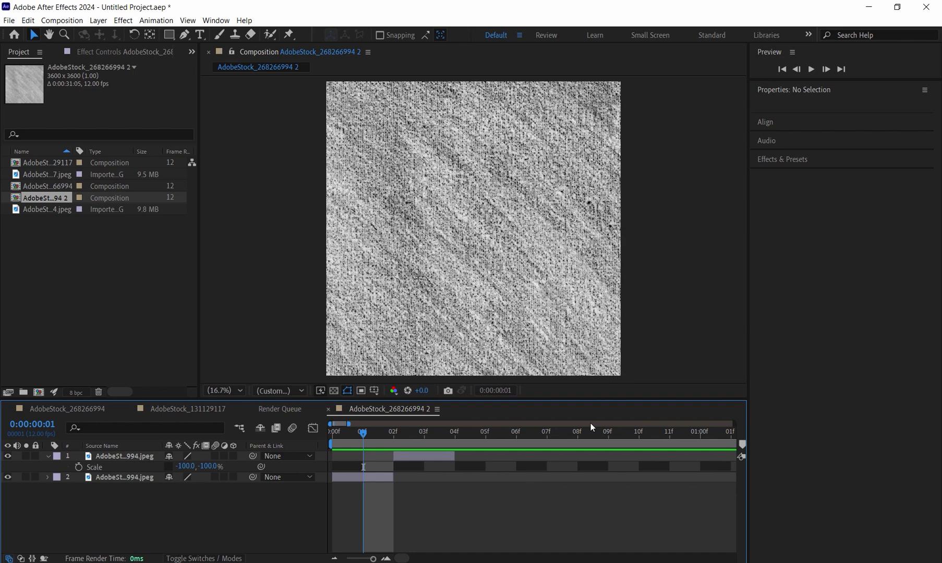
left_click(430, 435)
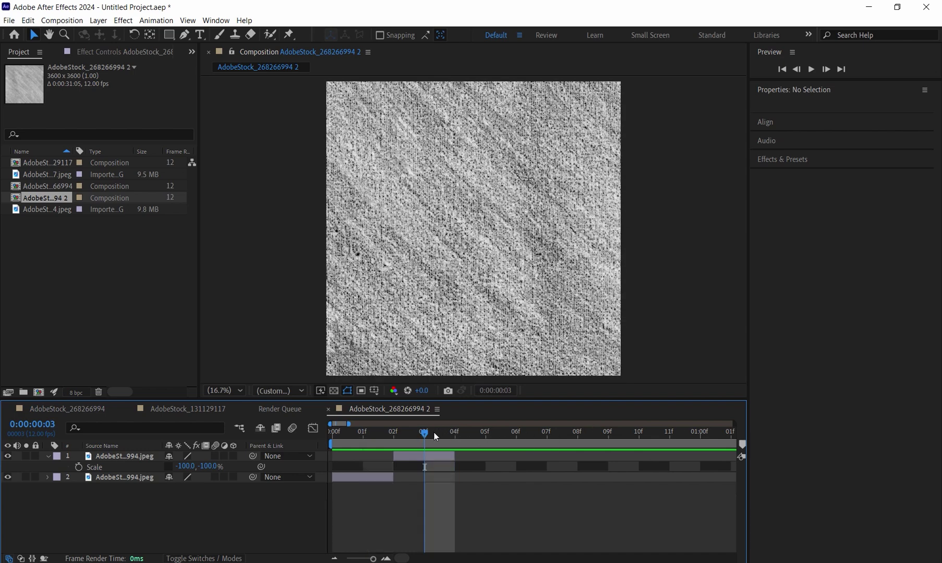
key("n")
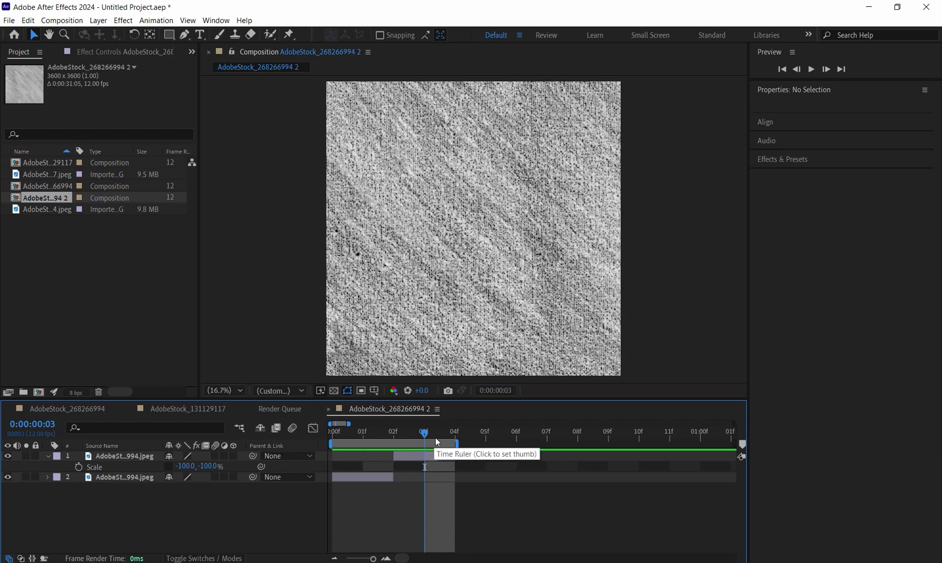
left_click(254, 279)
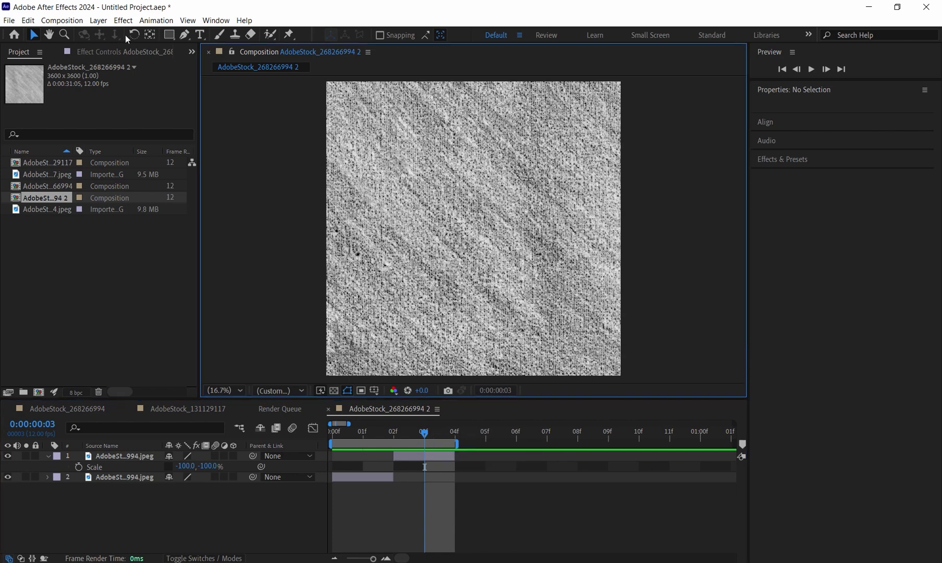
left_click(70, 22)
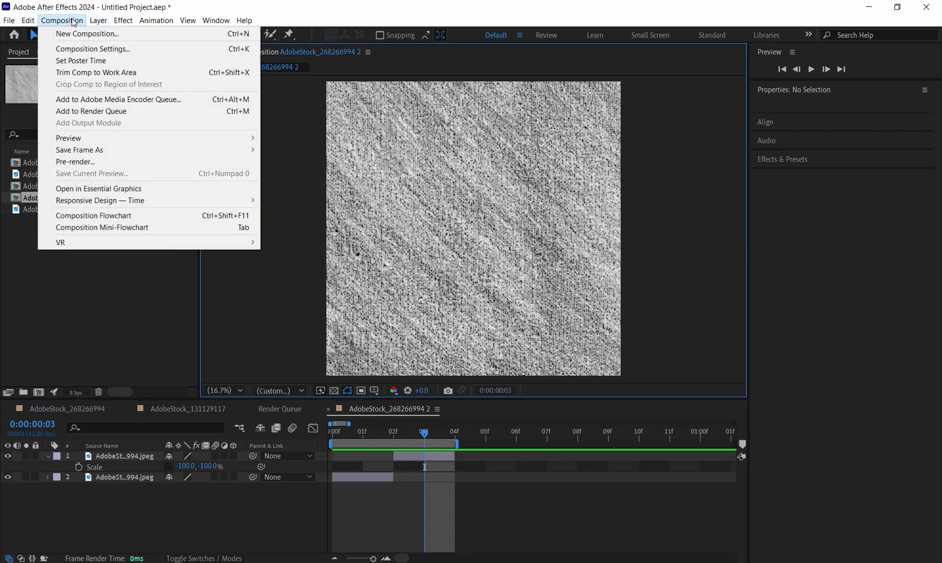
left_click(103, 113)
left_click(150, 542)
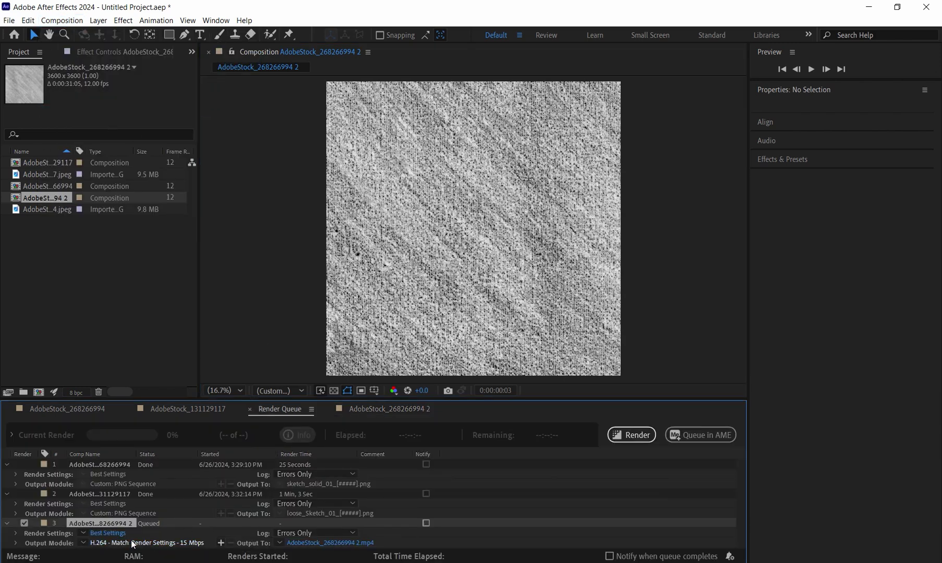
left_click(392, 137)
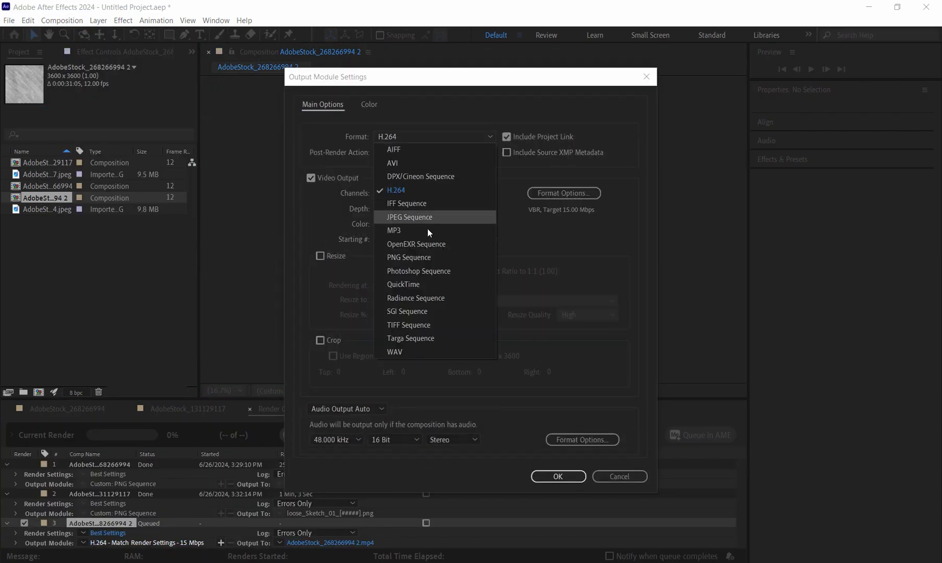
left_click(416, 256)
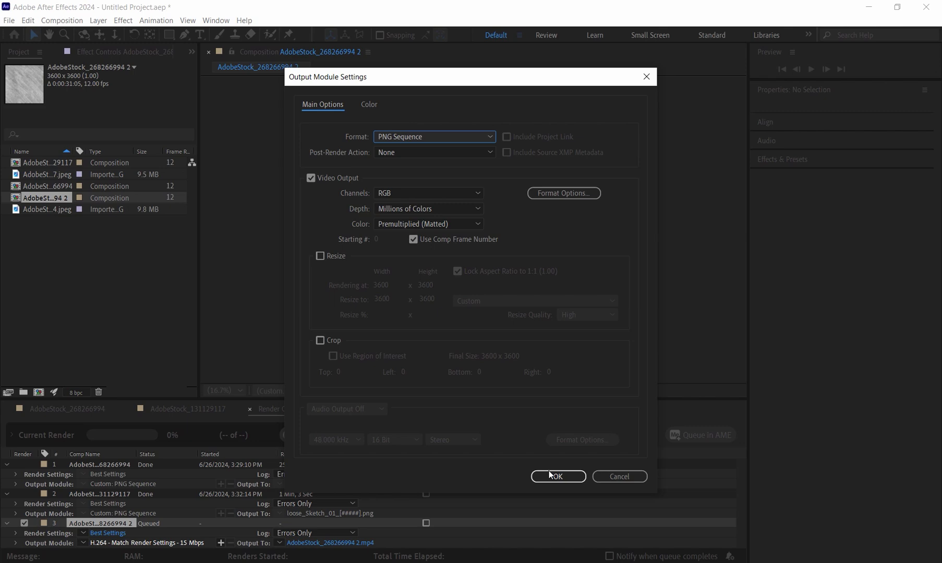
left_click(568, 474)
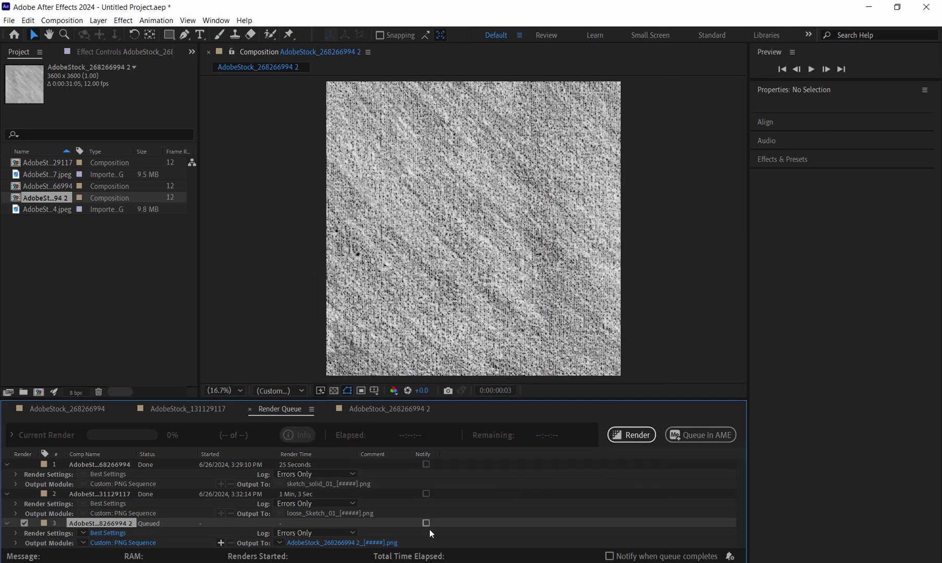
Step: Create a new composition from AdobeStock_131129117.jpeg and check its frame rate in the composition settings
left_click(389, 408)
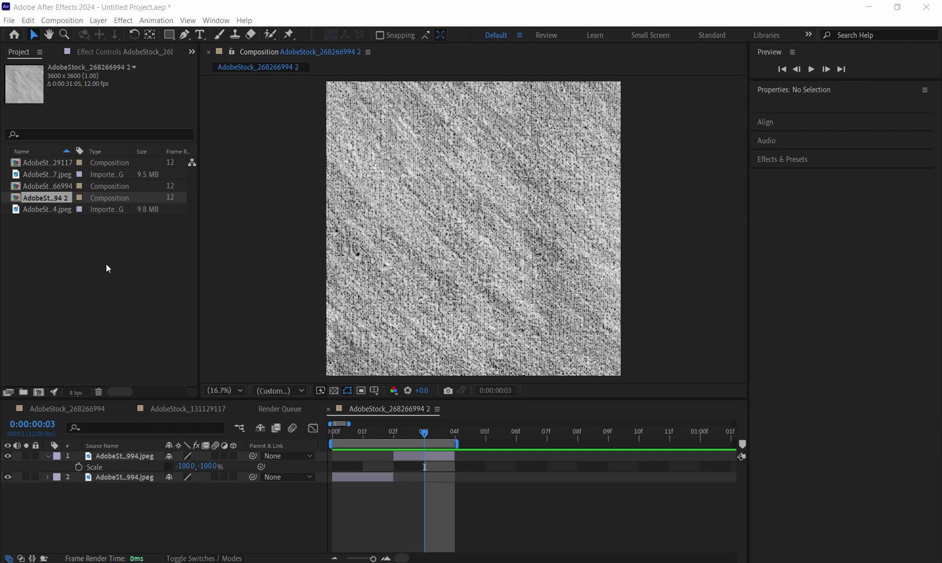
left_click(146, 244)
left_click_drag(45, 176, 39, 391)
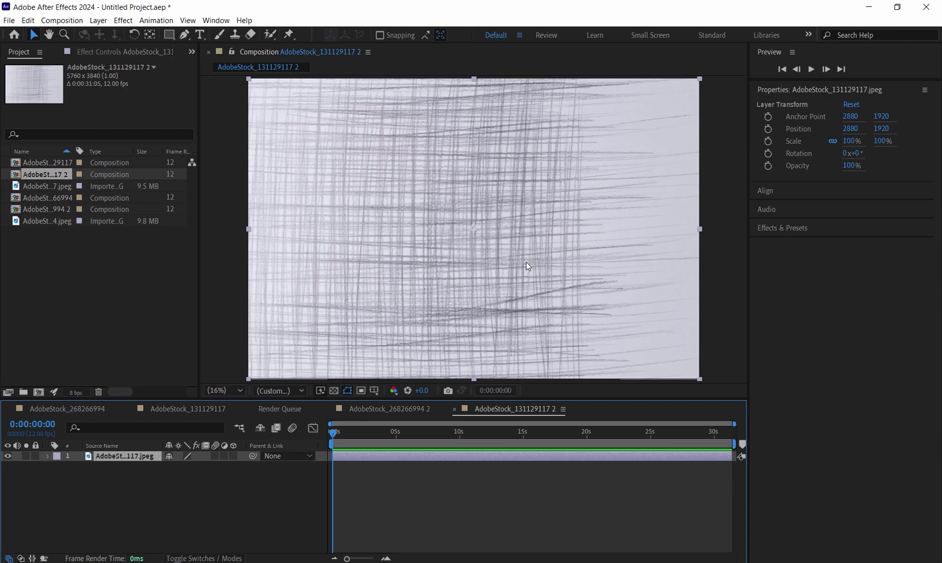
scroll(447, 255, "down", 2)
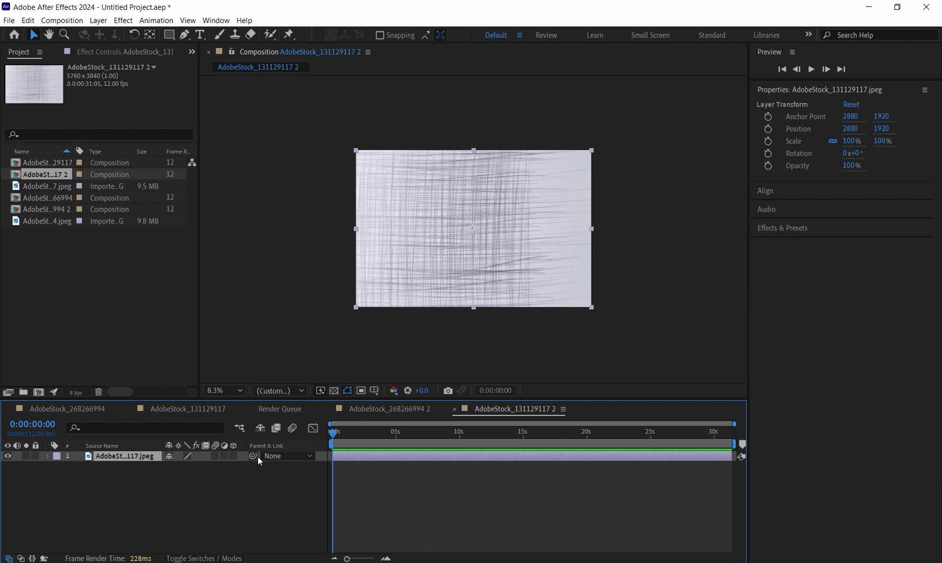
key("ctrl+k")
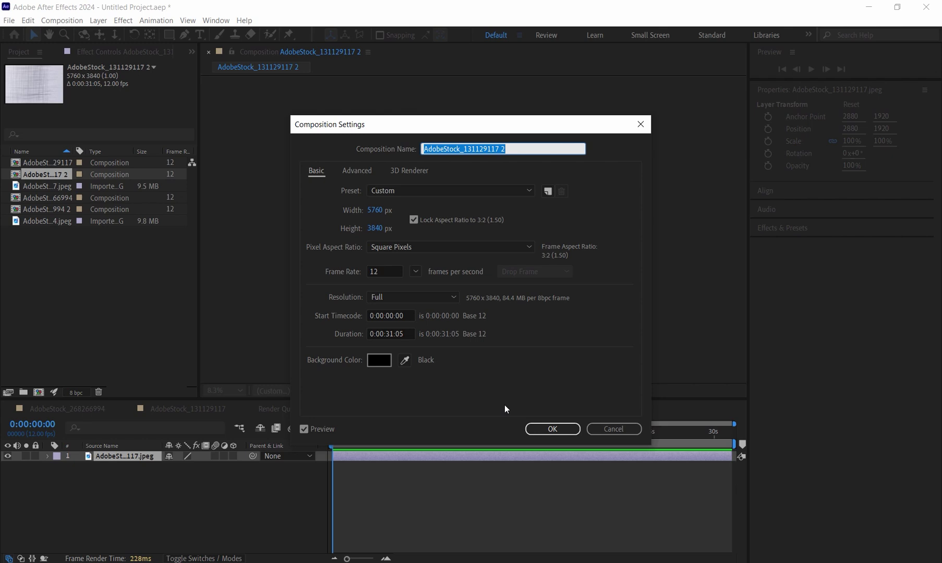
left_click(613, 429)
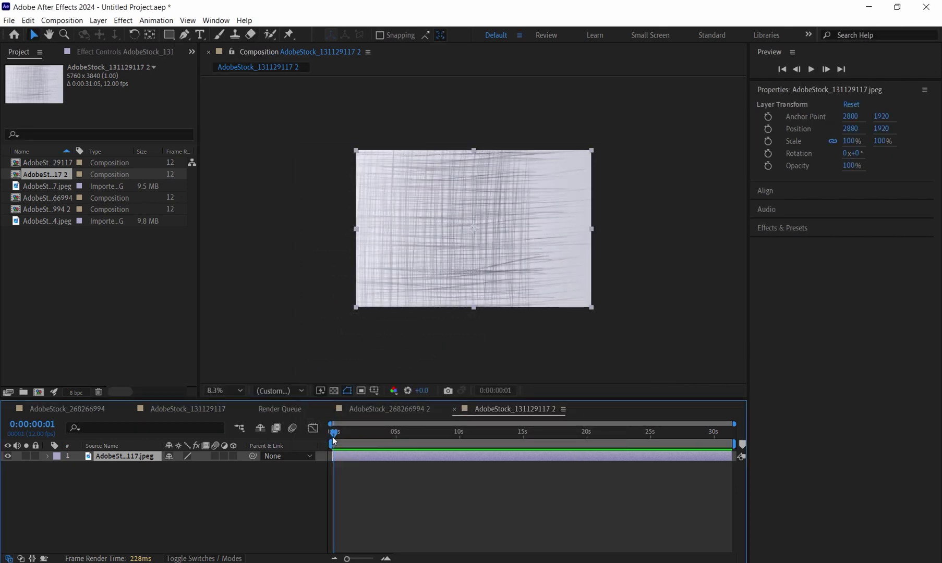
Step: Trim the cross-hatch texture layer to its first two frames and place a duplicate directly after it, starting at frame 2
left_click_drag(332, 436, 333, 437)
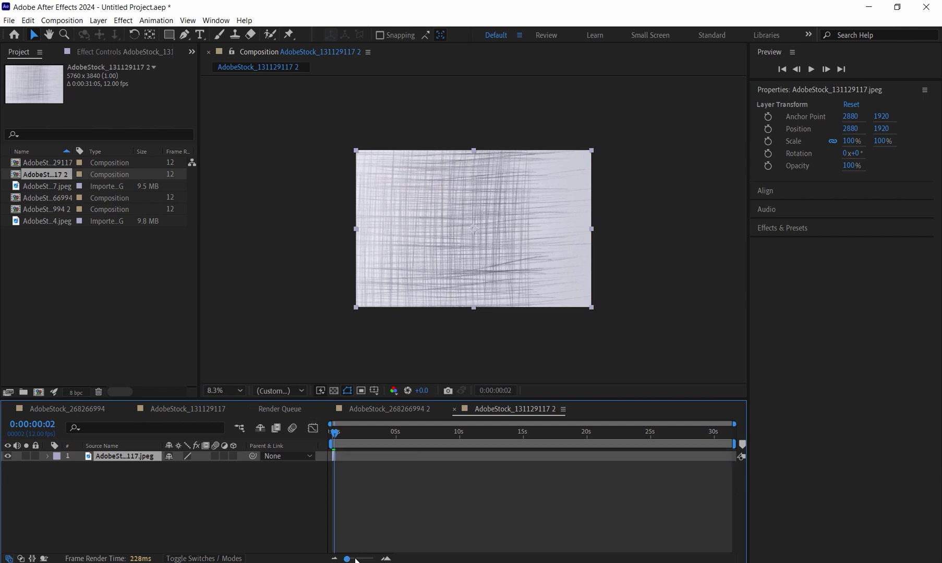
left_click_drag(356, 560, 379, 557)
left_click_drag(425, 455, 394, 454)
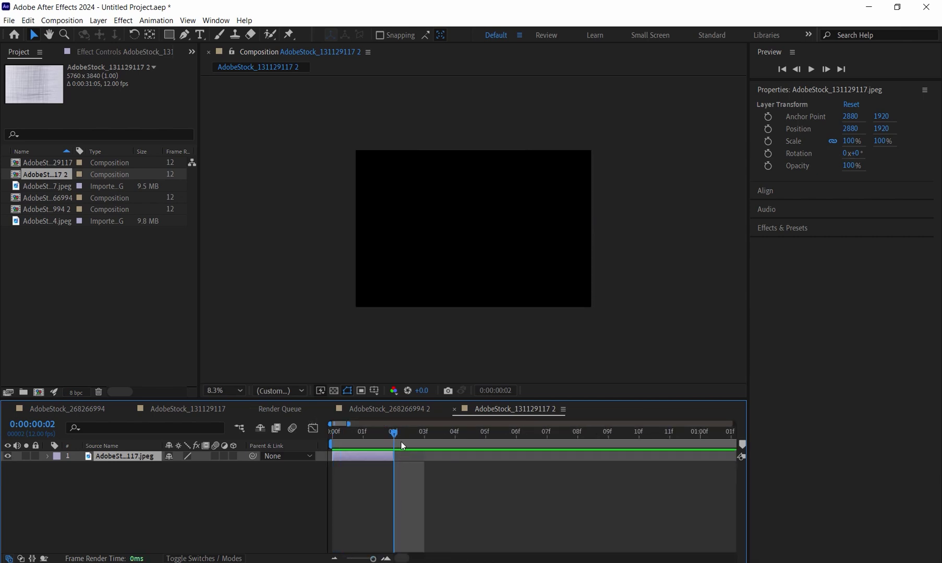
key("ctrl+d")
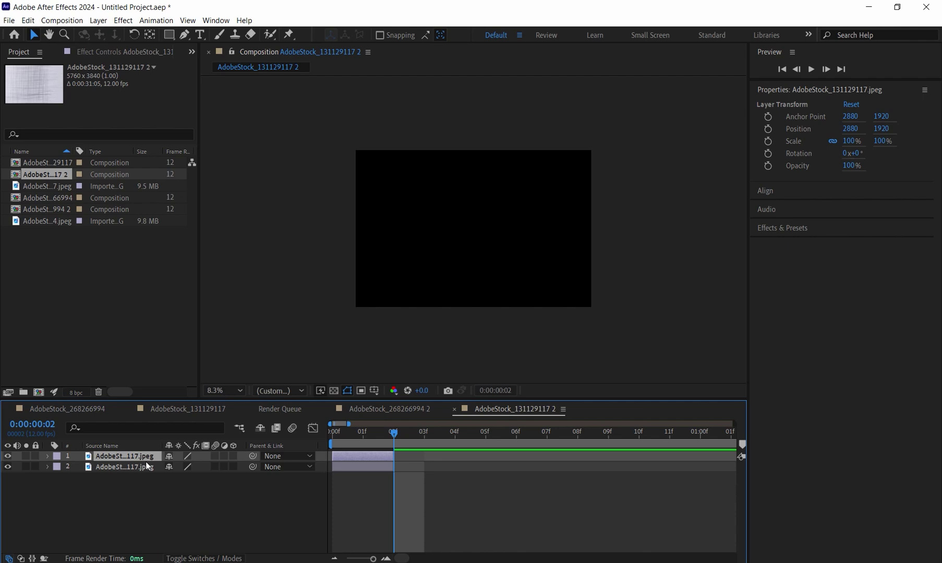
key("bracketleft")
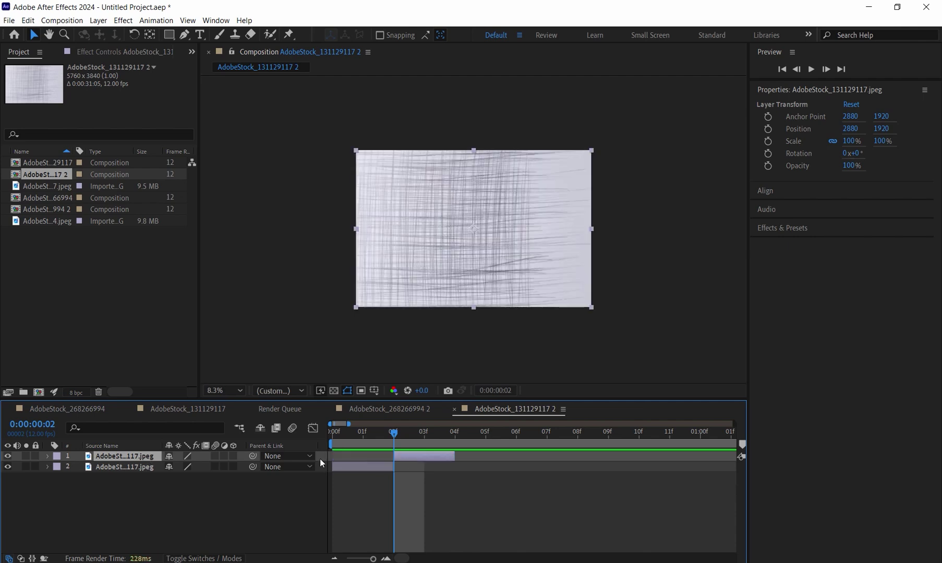
Step: Unlink the duplicate layer's Scale proportions and set its horizontal Scale to -100%
key("s")
left_click(185, 466)
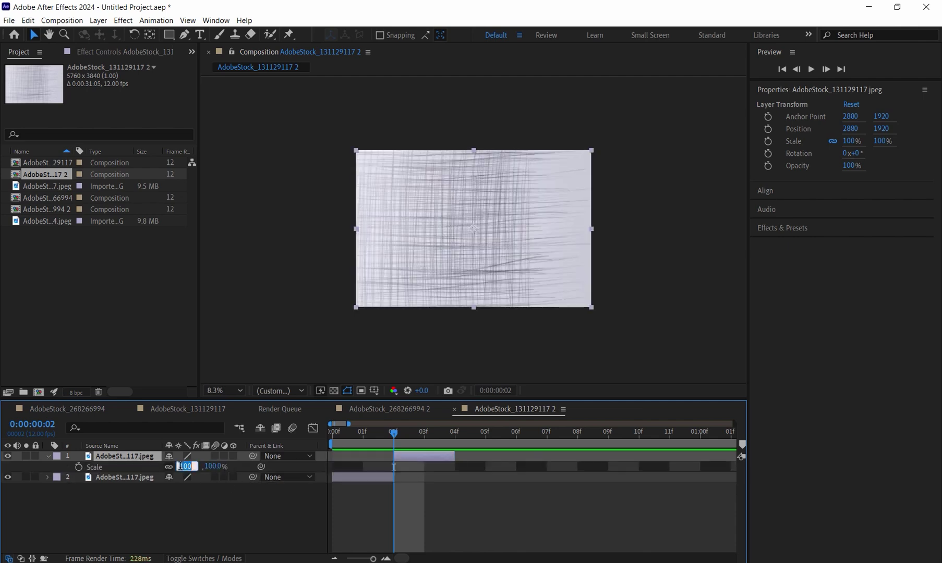
key("Return")
key("ctrl+shift+a")
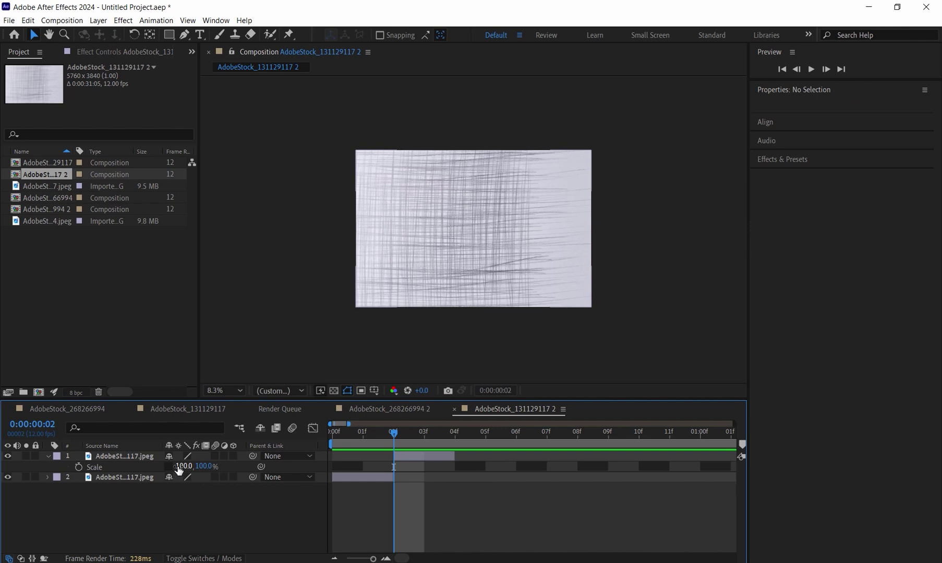
left_click(183, 466)
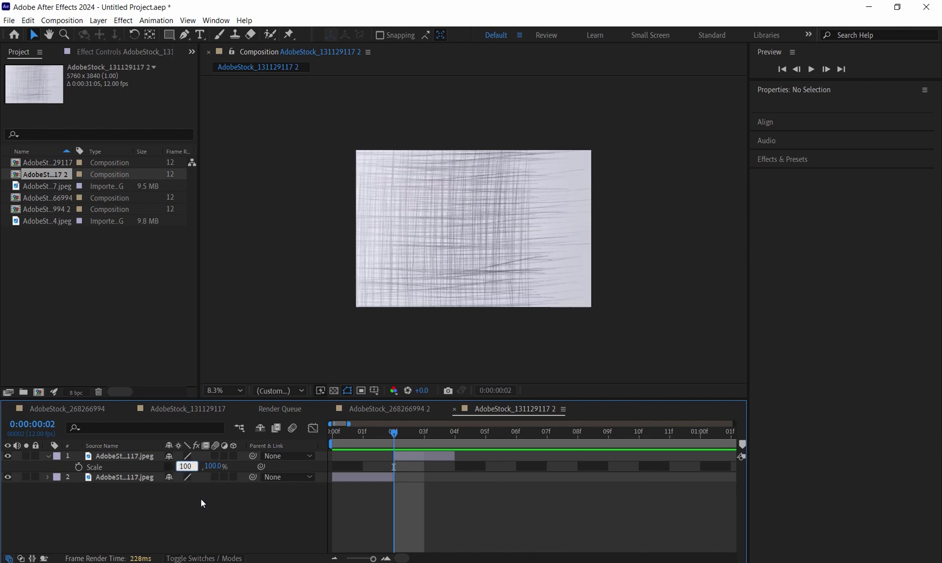
type("-100")
key("Return")
Step: Duplicate the flipped layer, start the copy at frame 4, and set its Scale to 100% horizontally and -100% vertically
left_click(138, 458)
key("ctrl+d")
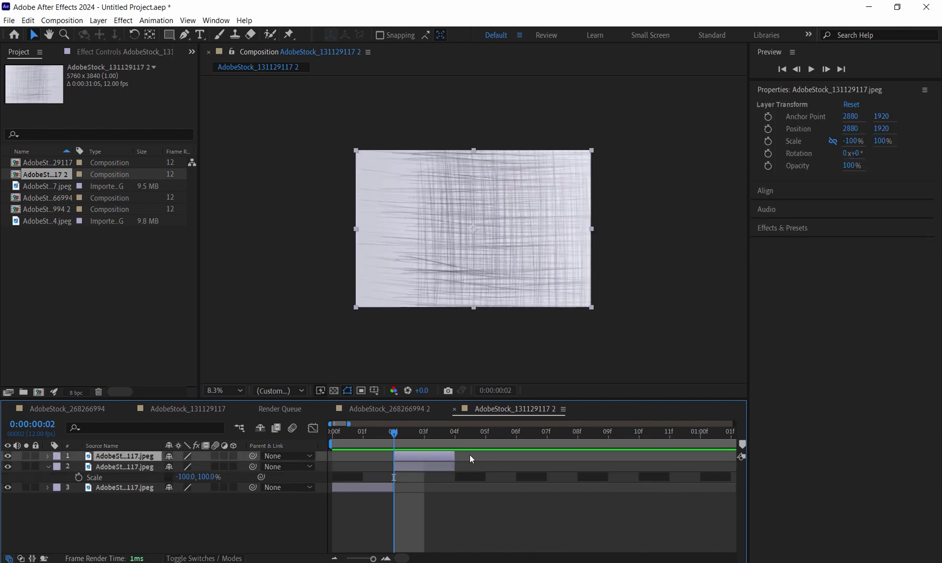
left_click_drag(433, 457, 494, 459)
key("s")
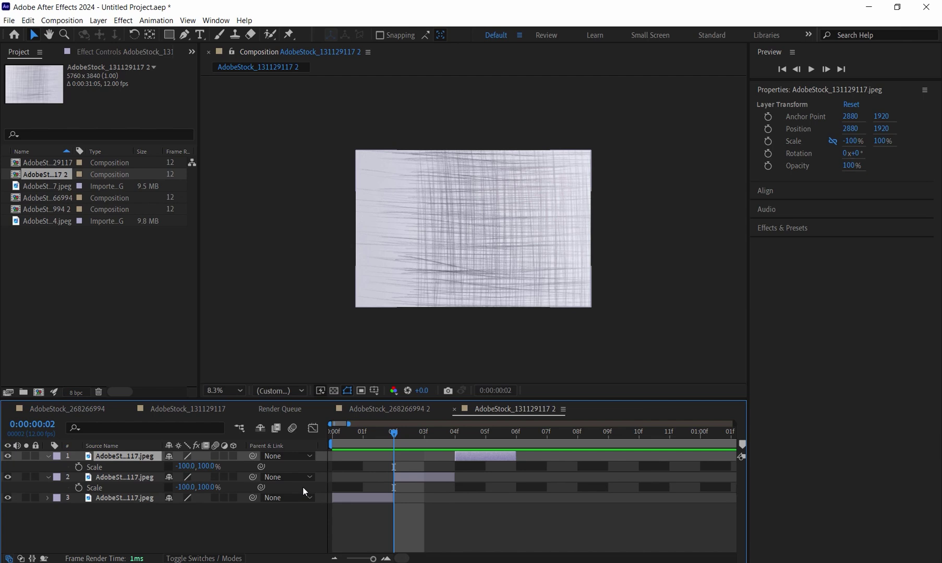
left_click(182, 466)
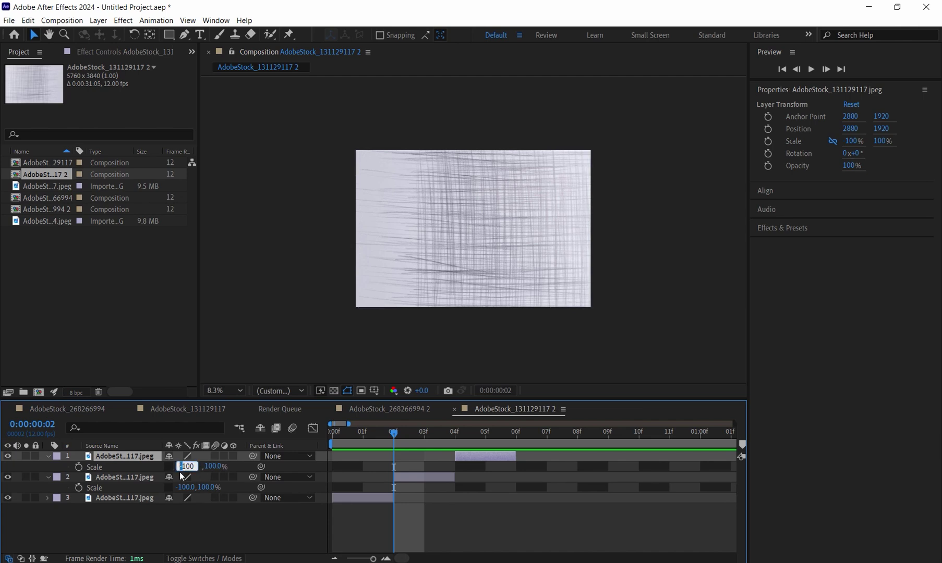
key("Return")
left_click(208, 466)
type("-100")
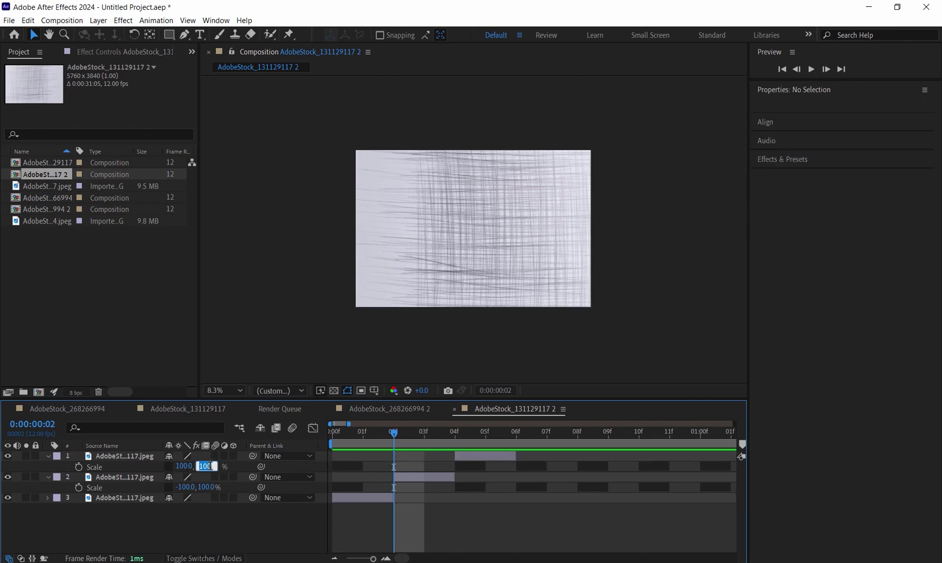
key("Return")
left_click(234, 524)
Step: Duplicate the vertically flipped layer, start the copy at frame 6, and set both of its Scale values to -100%
left_click(121, 456)
key("ctrl+d")
left_click_drag(496, 456, 546, 458)
key("s")
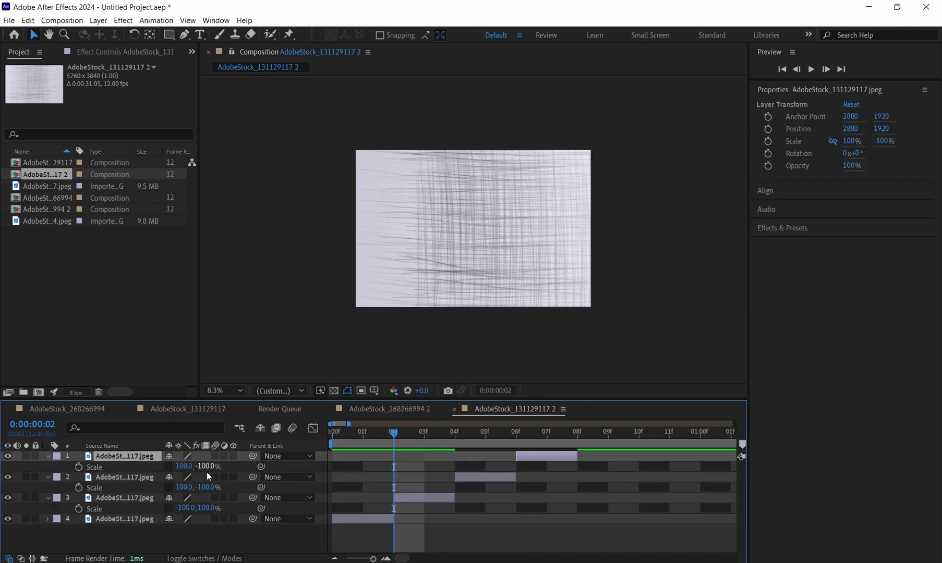
left_click(185, 466)
type("-10")
left_click(200, 540)
Step: Scrub through the four flipped variations and end the work area at frame 7
left_click_drag(385, 434, 344, 440)
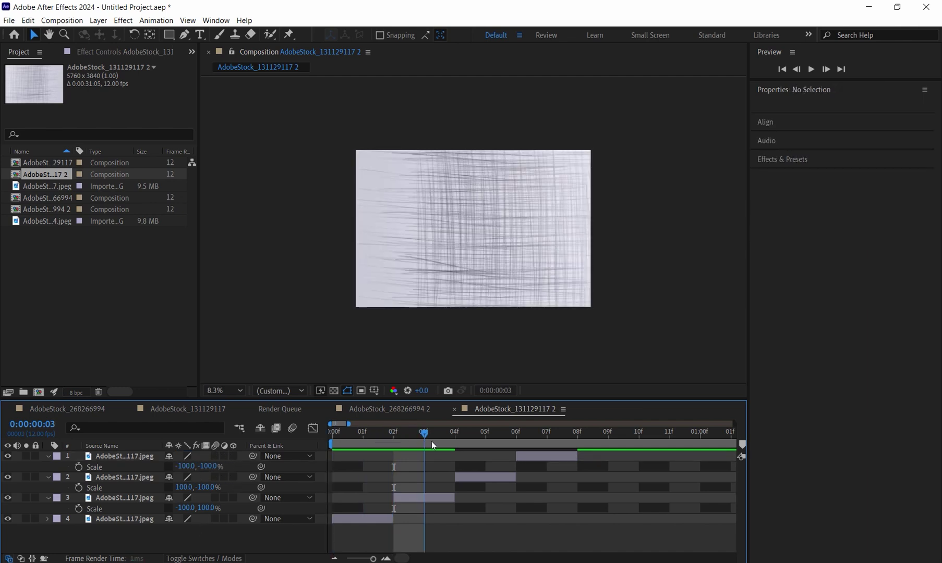
left_click_drag(431, 442, 553, 449)
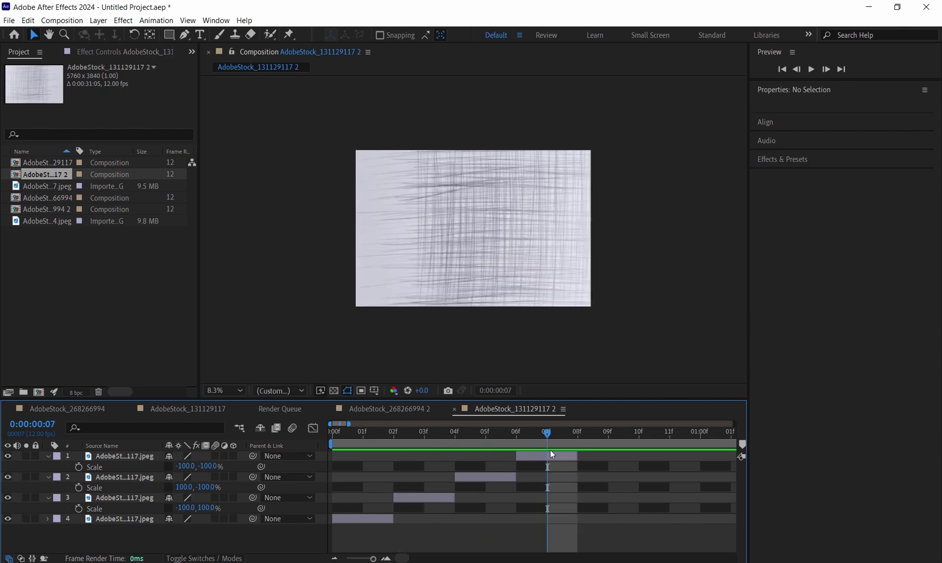
key("n")
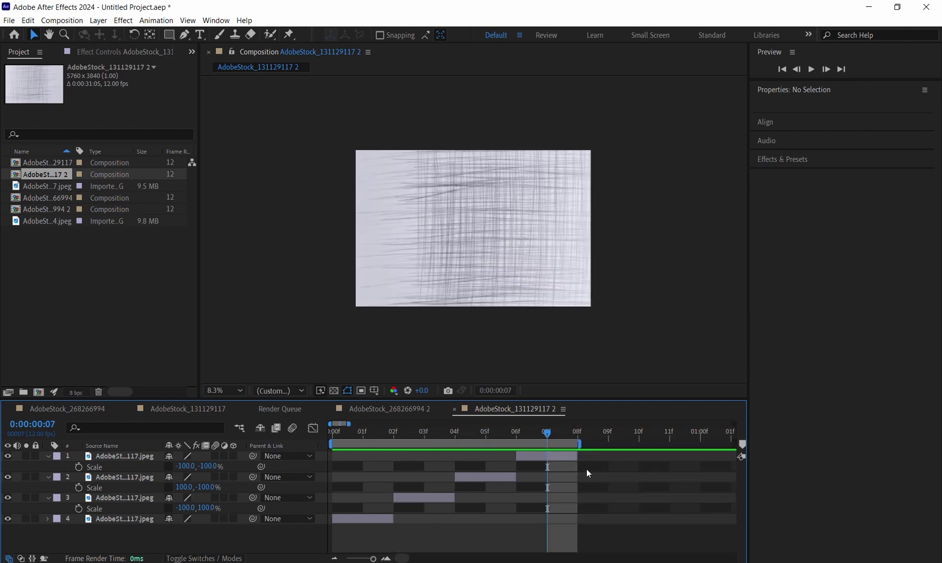
left_click(73, 24)
left_click(116, 111)
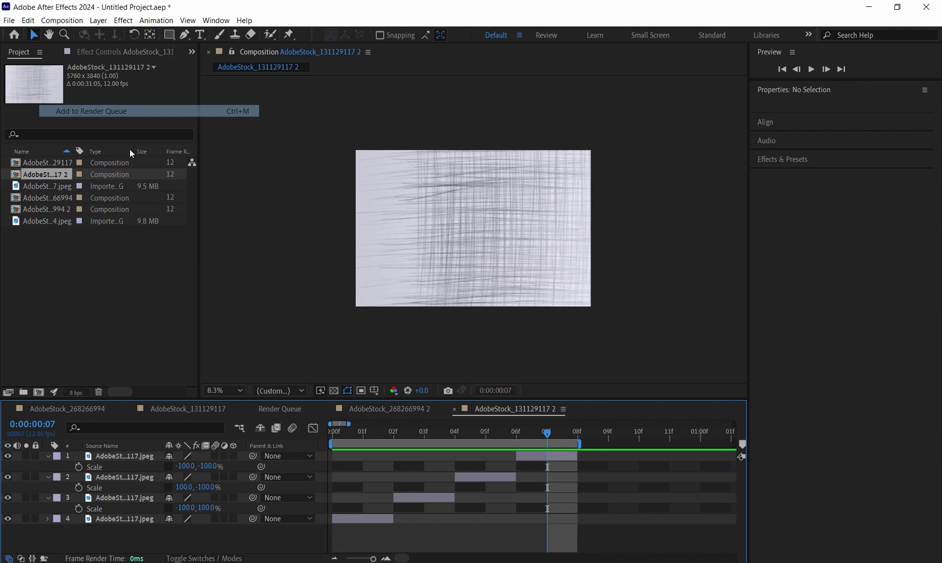
left_click(123, 544)
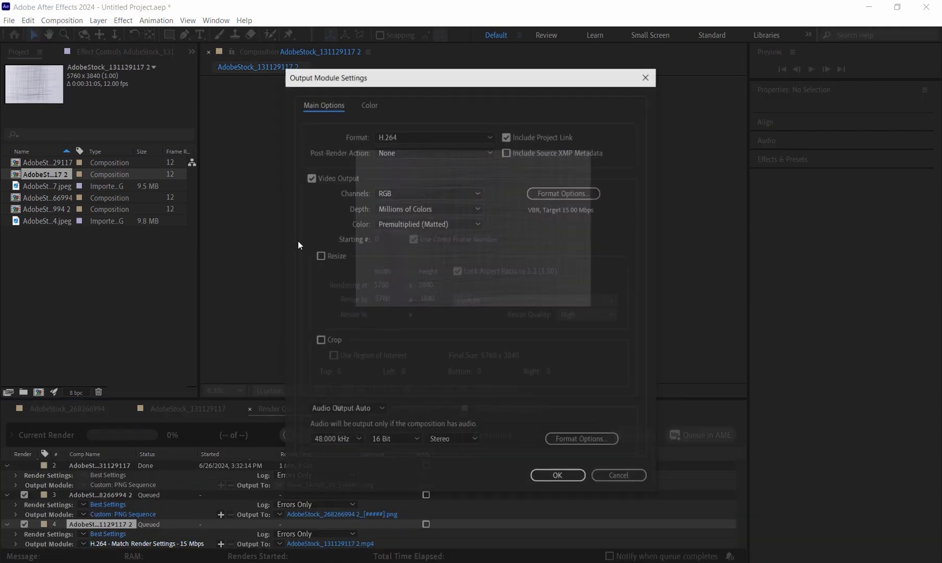
left_click(409, 139)
left_click(410, 255)
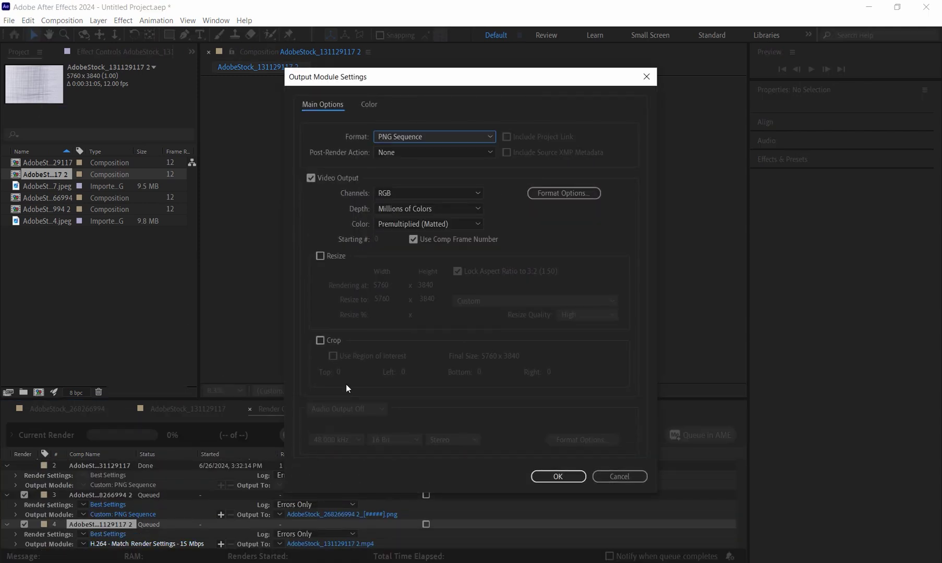
left_click(558, 477)
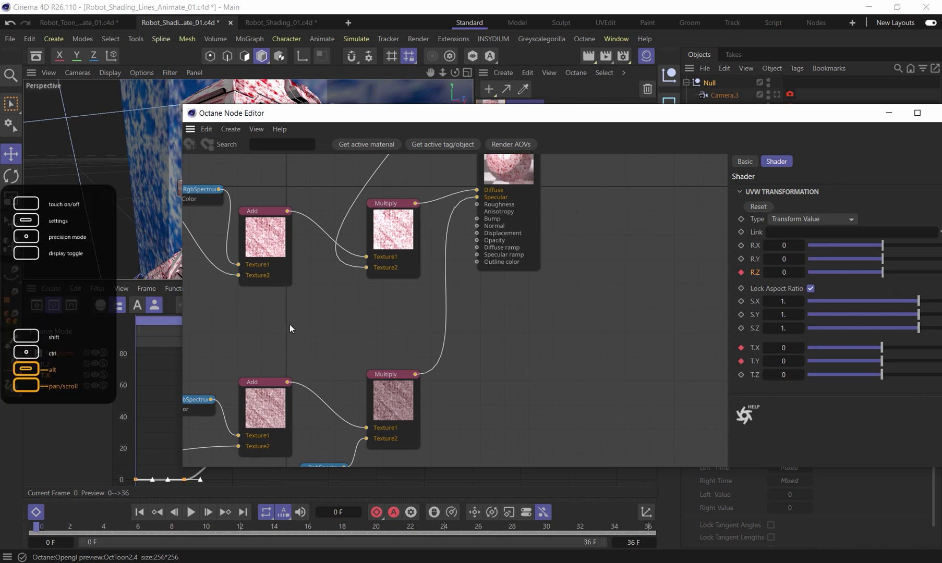
Step: Switch to Cinema 4D and examine the image files loaded in the toon material's loose-sketch and upper solid-sketch ImageTexture nodes
middle_click_drag(263, 310, 466, 336)
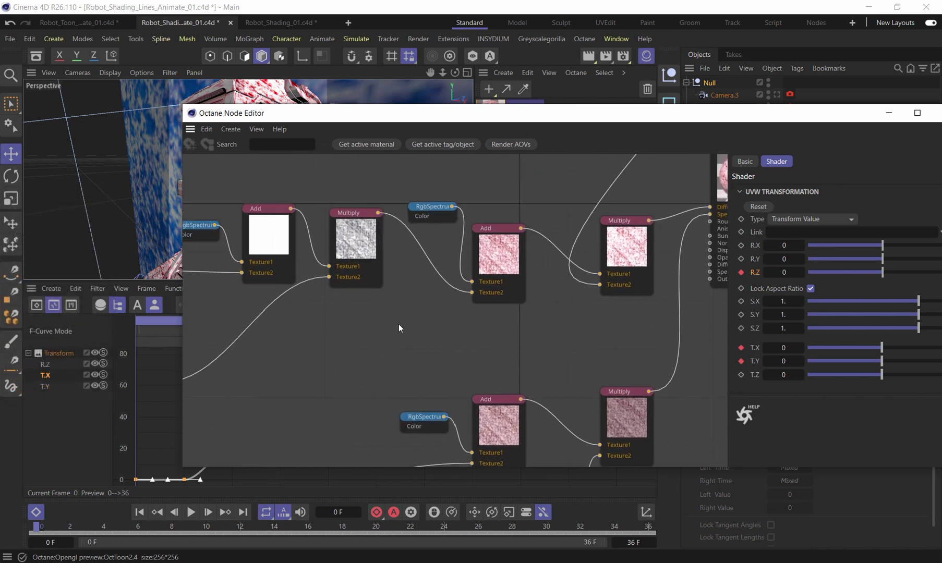
middle_click_drag(398, 324, 480, 306)
scroll(480, 308, "down", 2)
left_click(417, 325)
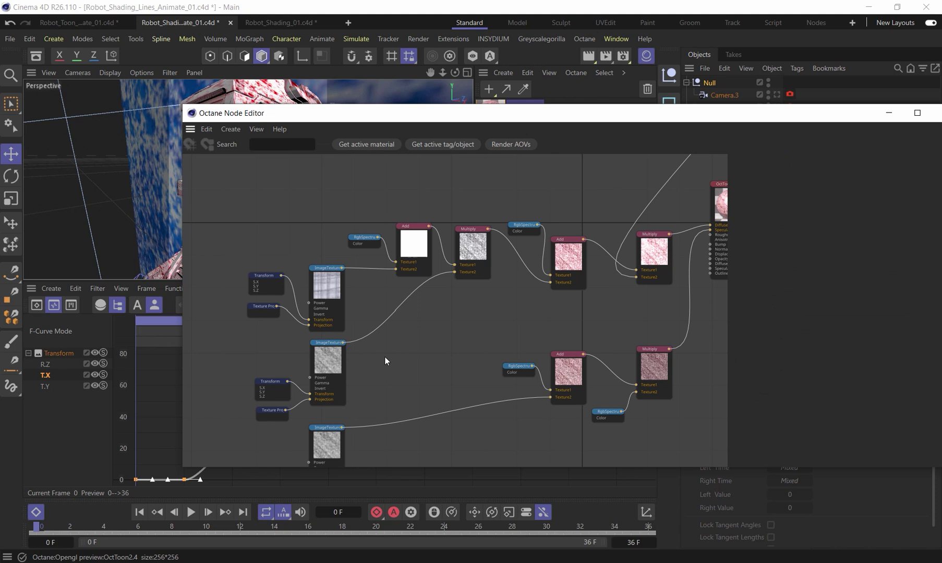
middle_click_drag(385, 356, 400, 301)
scroll(400, 300, "up", 2)
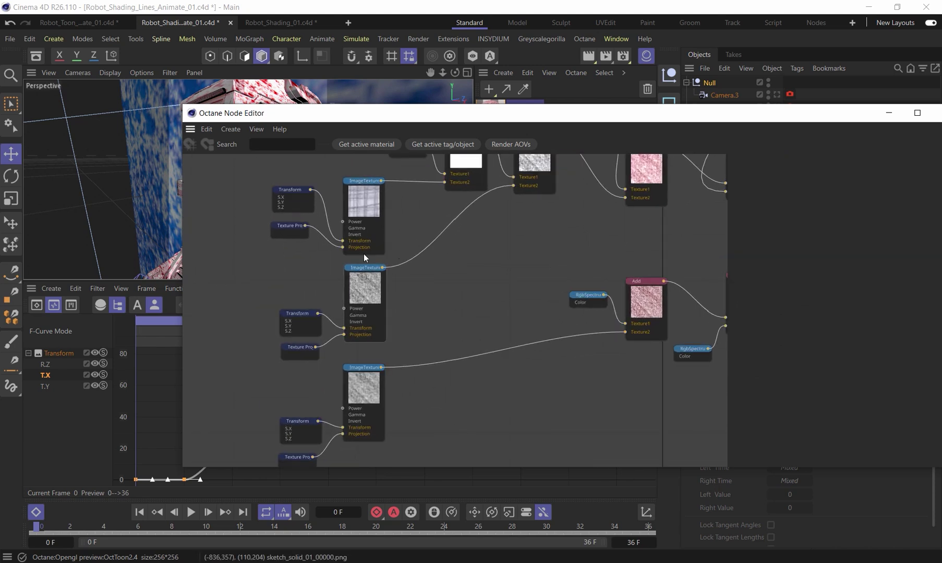
left_click(368, 181)
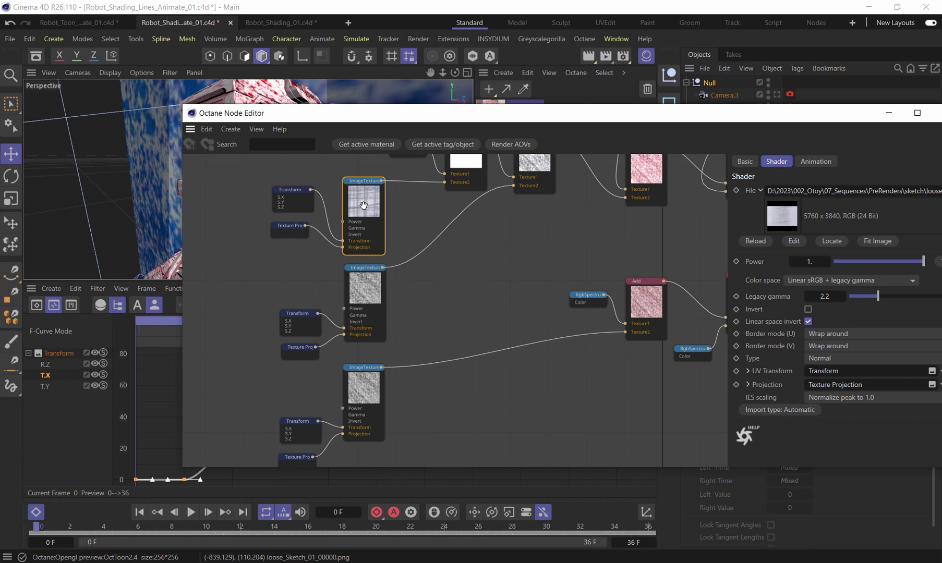
left_click(363, 293)
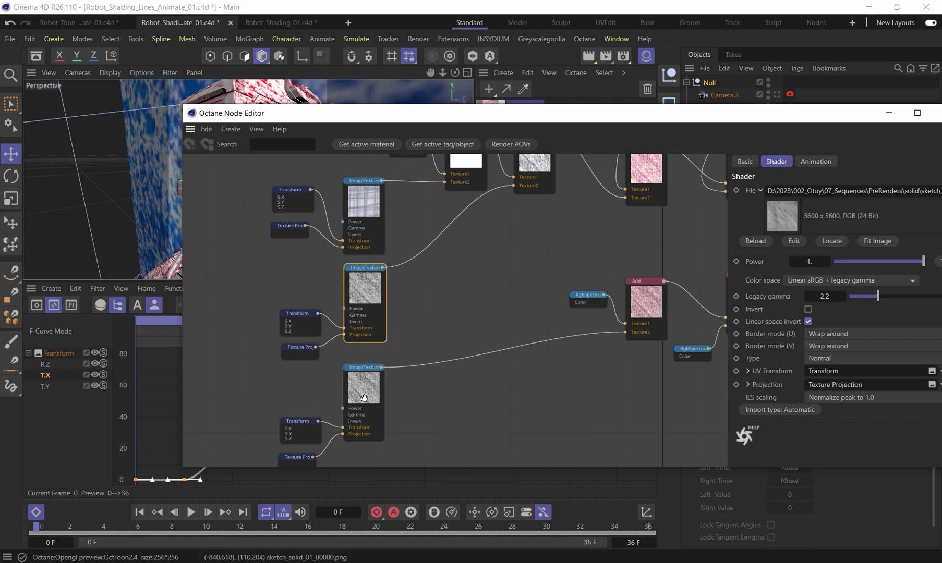
Step: Load loose_Sketch_01_00000 from the PreRenders sketch folder into the loose-sketch ImageTexture, declining the copy to the project location
left_click(363, 398)
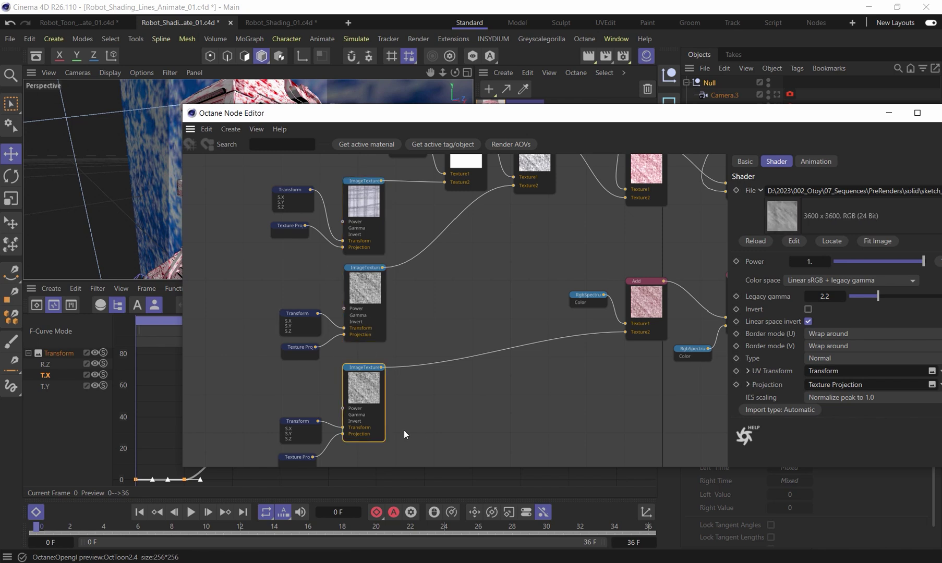
left_click(367, 207)
left_click_drag(367, 112, 218, 132)
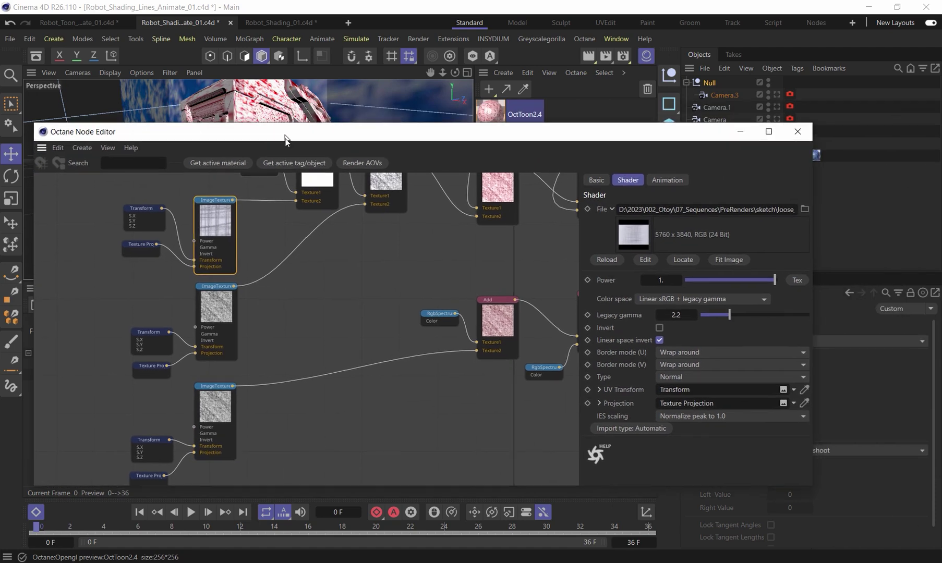
left_click(805, 209)
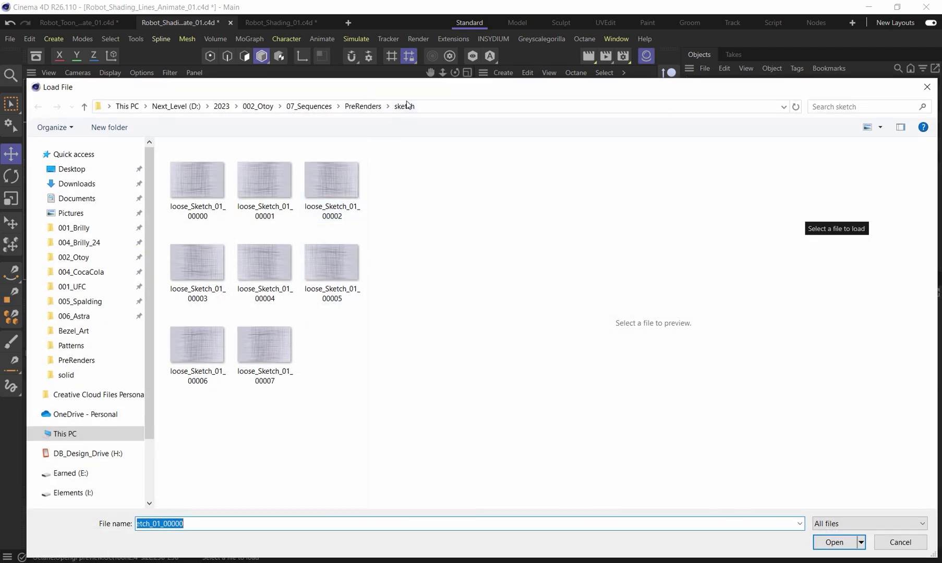
left_click(212, 188)
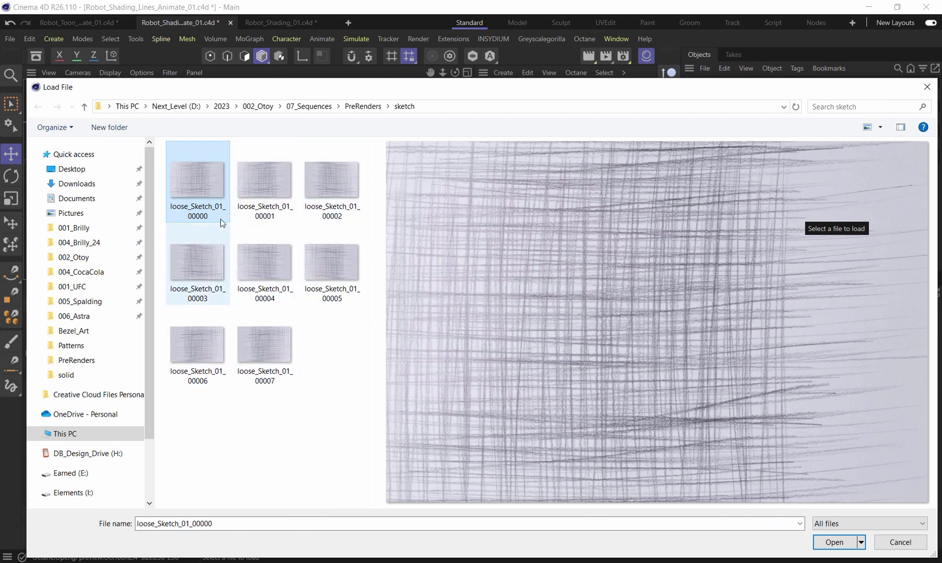
left_click(268, 346)
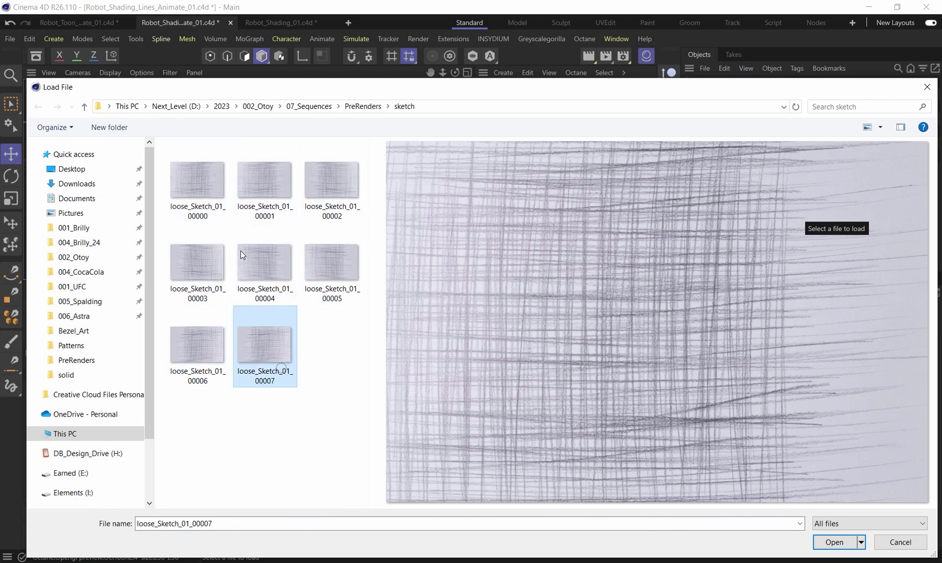
left_click(189, 177)
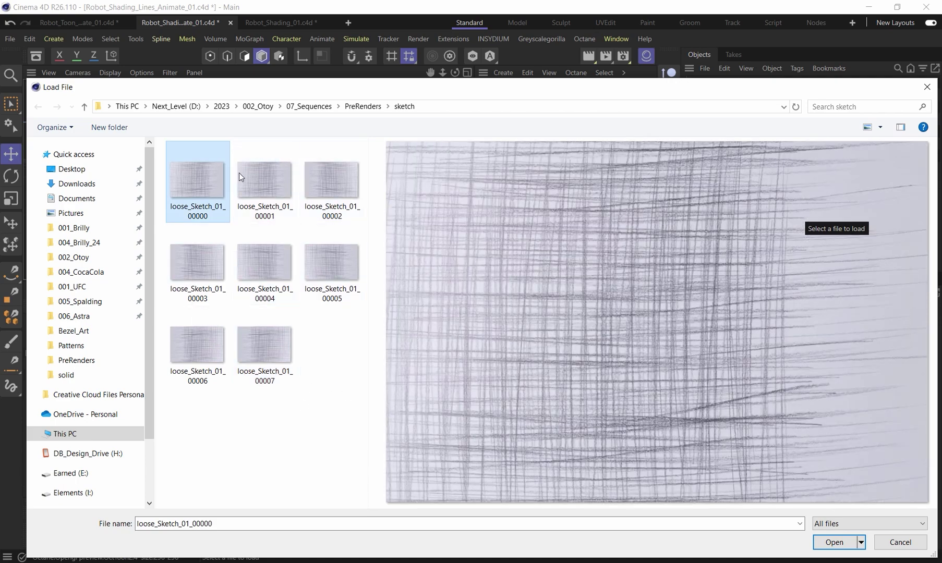
left_click(837, 543)
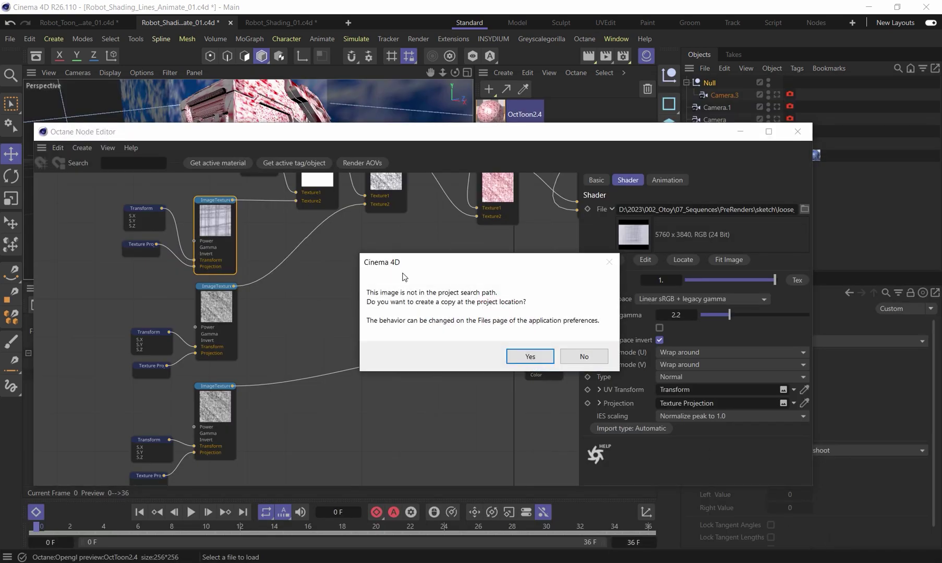
left_click(601, 362)
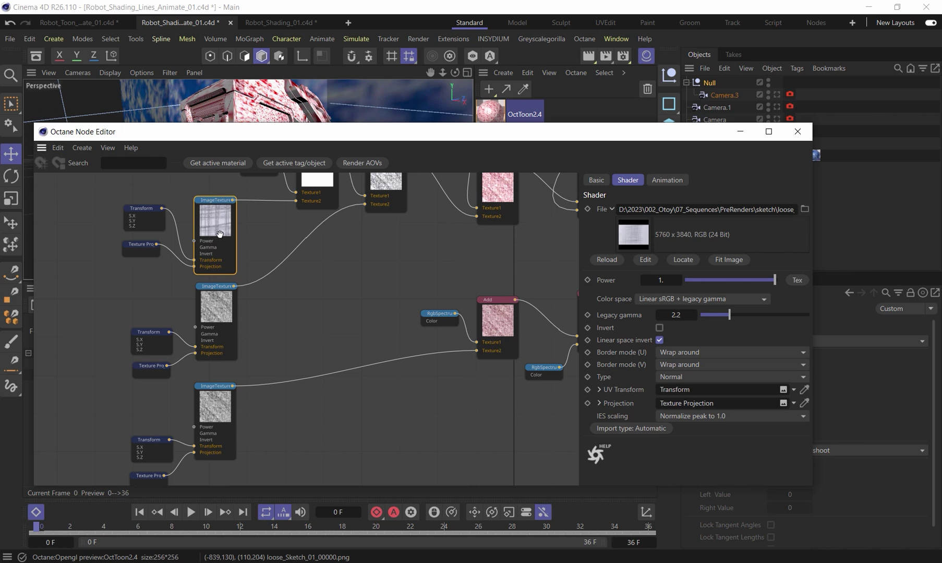
Step: Set the loose-sketch texture's movie frame rate to 12 and its animation mode to Loop
left_click(660, 181)
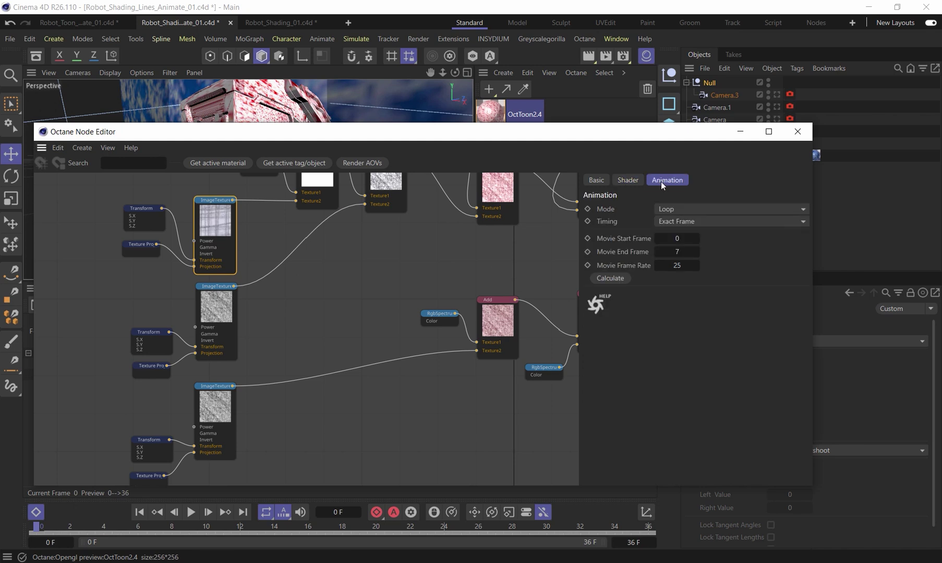
left_click(677, 266)
left_click(675, 208)
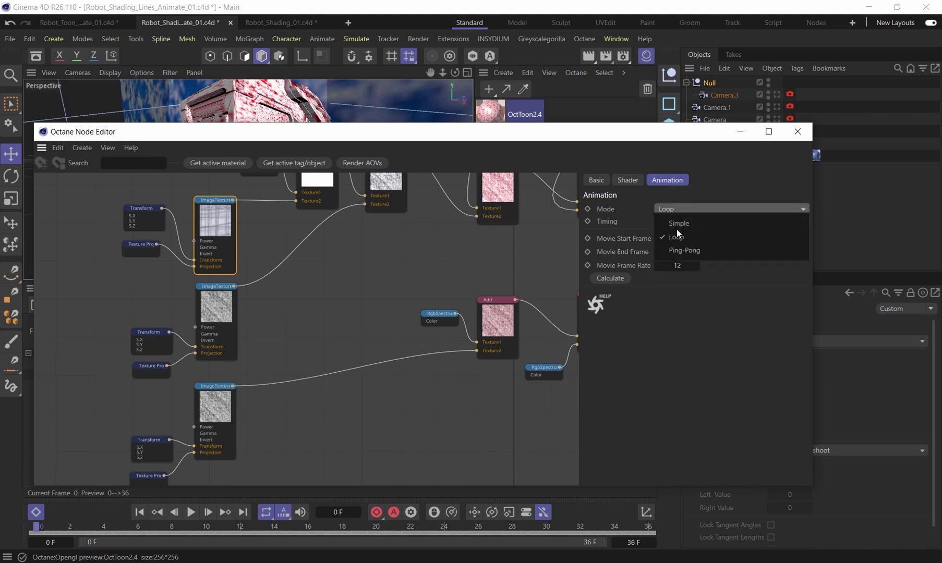
left_click(676, 230)
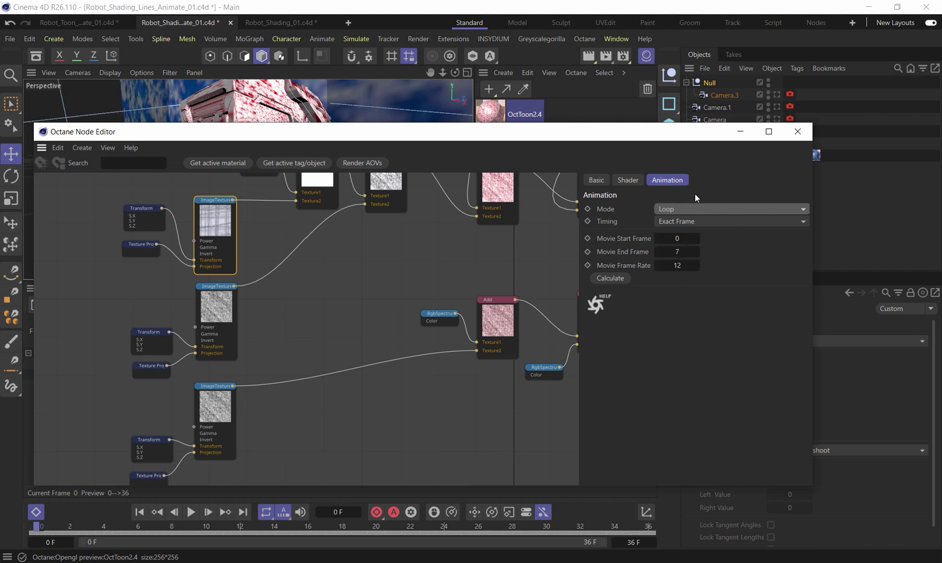
Step: Load sketch_solid_01_00000 into the upper solid-sketch ImageTexture without copying it to the project, and set its movie frame rate to 12
left_click(220, 308)
left_click(627, 180)
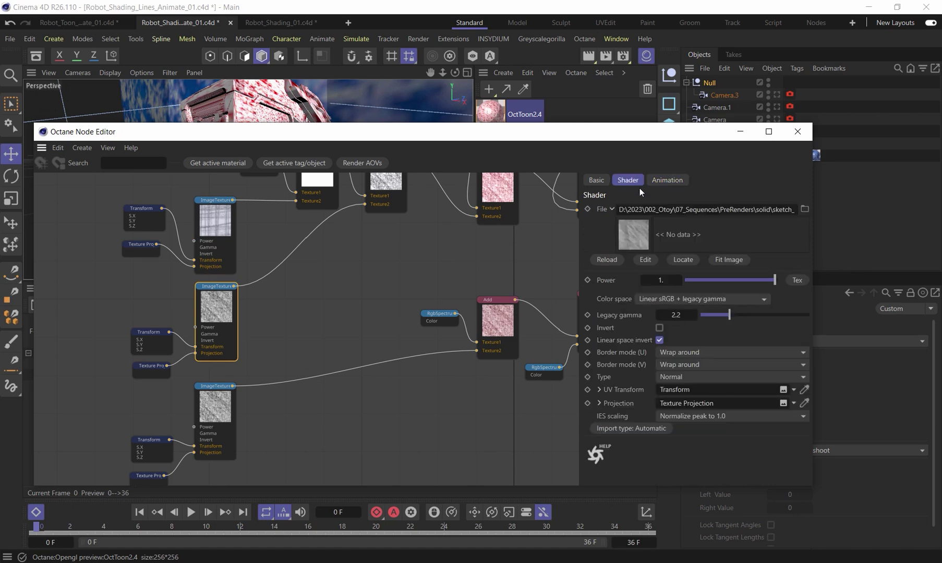
left_click(808, 207)
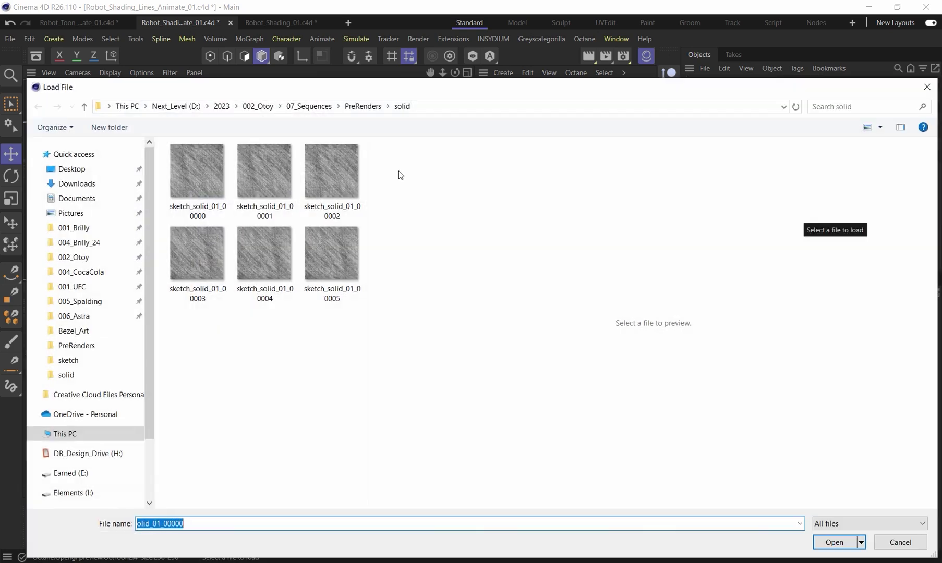
left_click(197, 172)
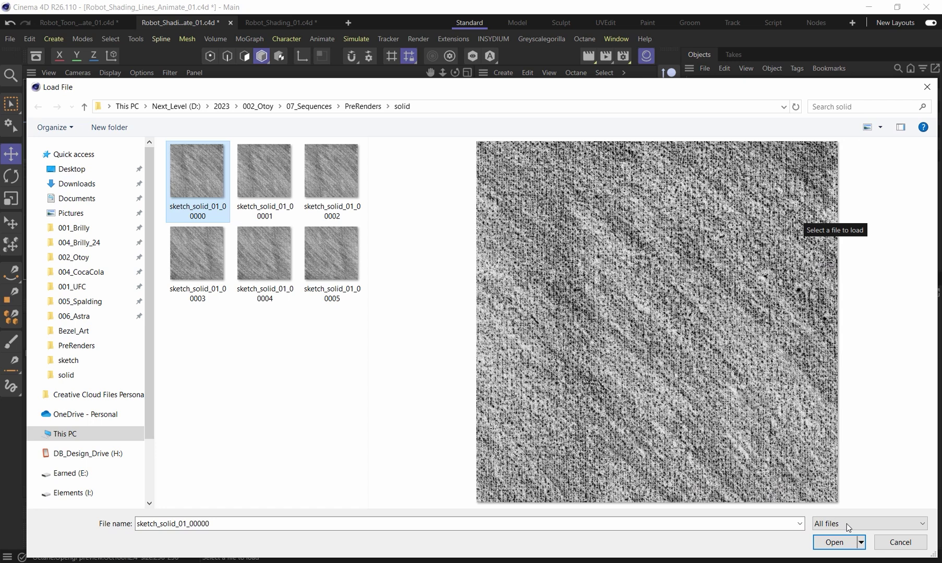
left_click(834, 542)
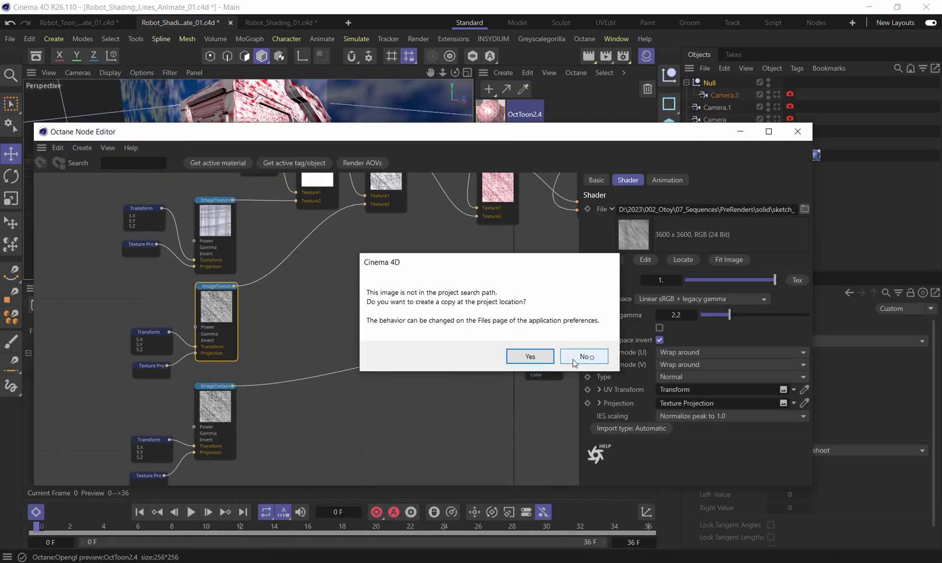
left_click(583, 357)
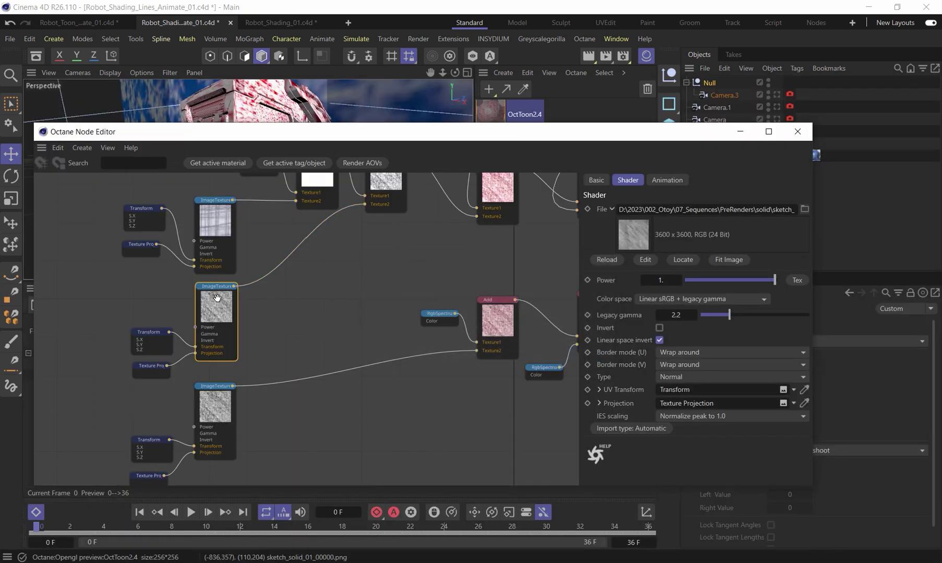
left_click(667, 181)
left_click(677, 266)
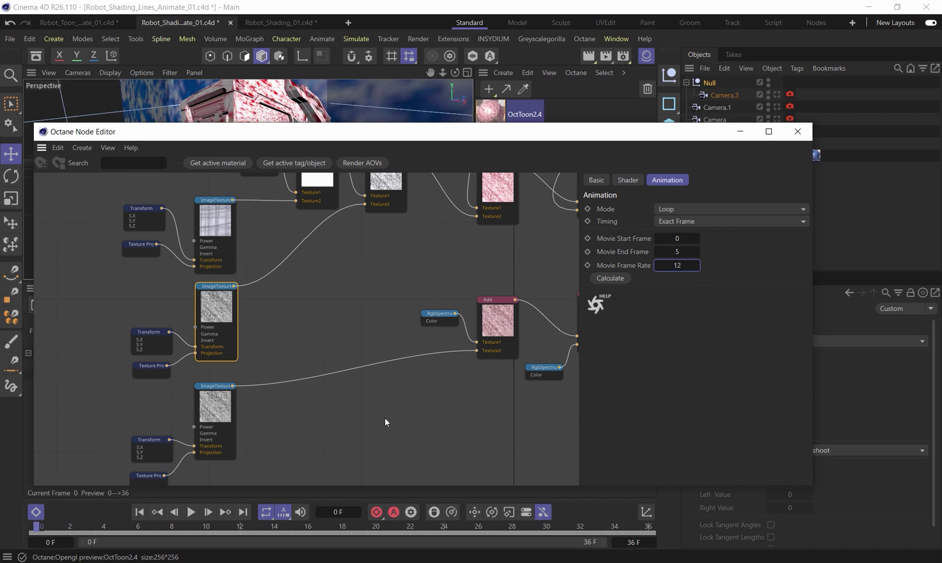
Step: Load sketch_solid_01_00000 into the lower solid-sketch ImageTexture, declining the copy to the project location
left_click(215, 410)
left_click(627, 181)
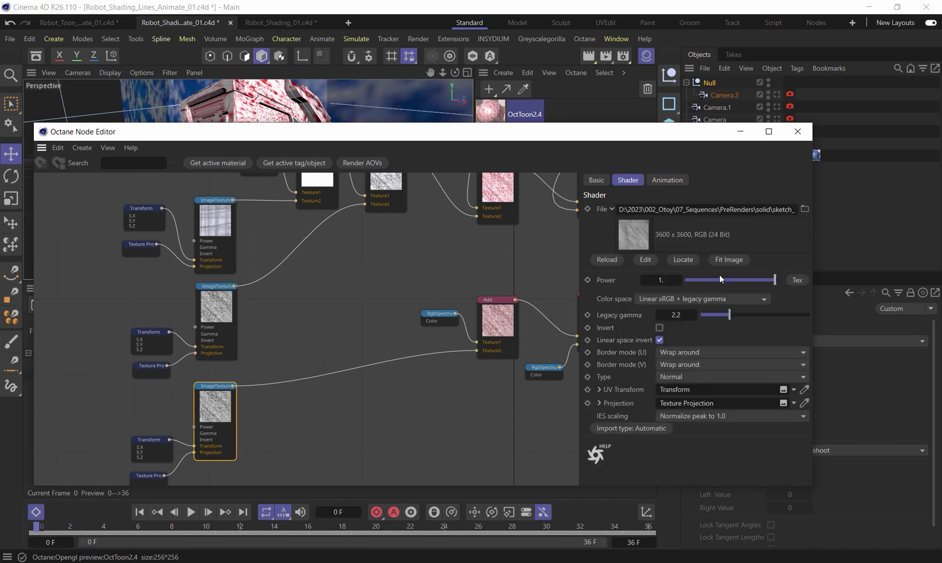
left_click(803, 210)
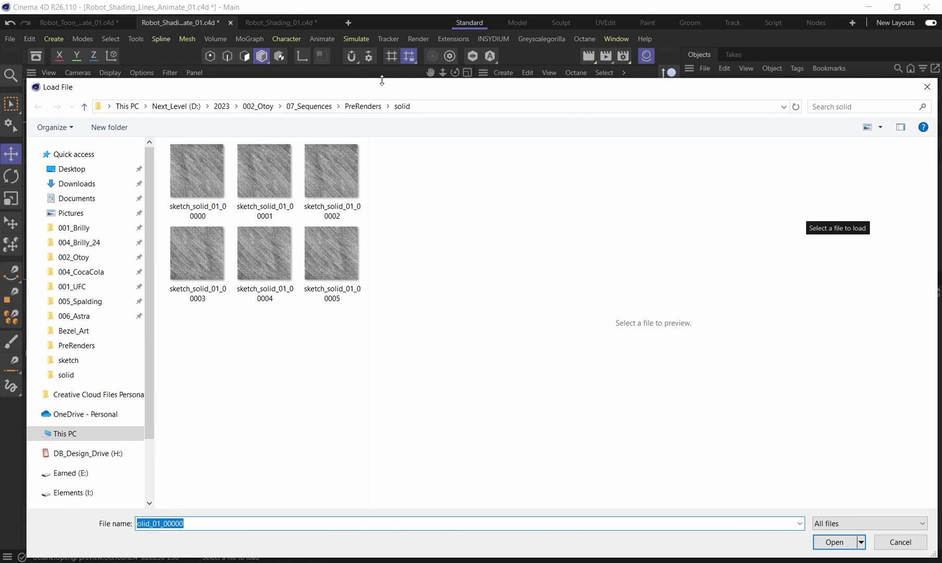
left_click(833, 543)
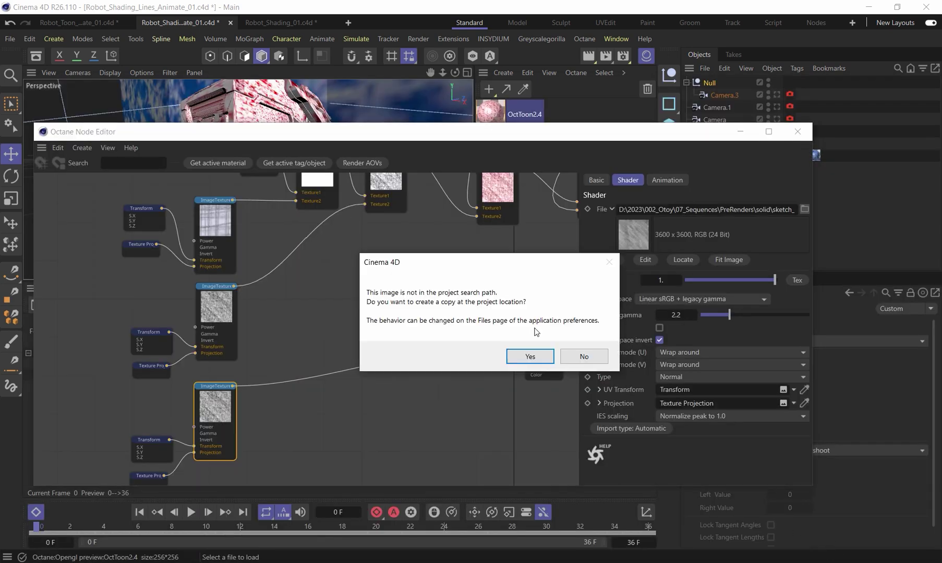
left_click(582, 356)
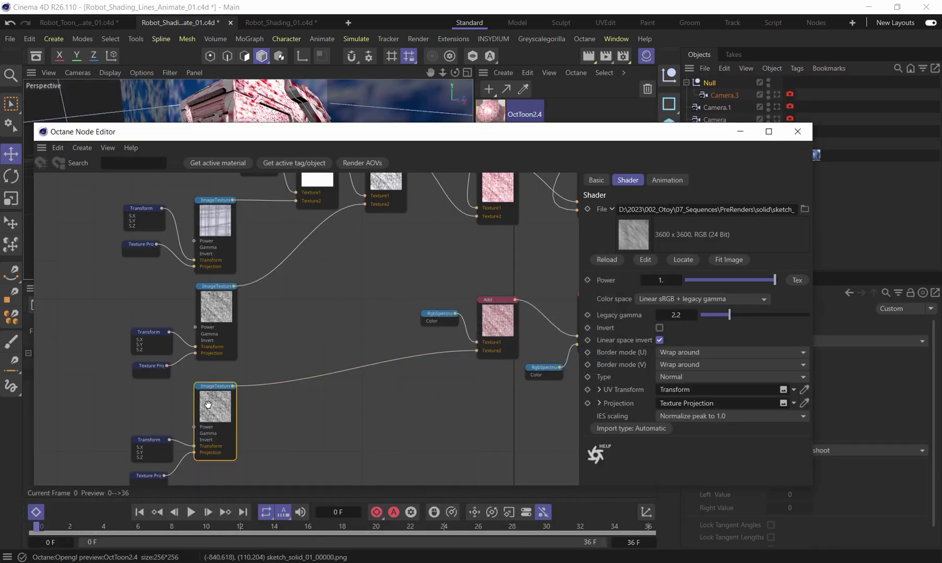
Step: Set the lower solid-sketch texture's movie frame rate to 12 and mode to Loop, and close the node editor
left_click(667, 180)
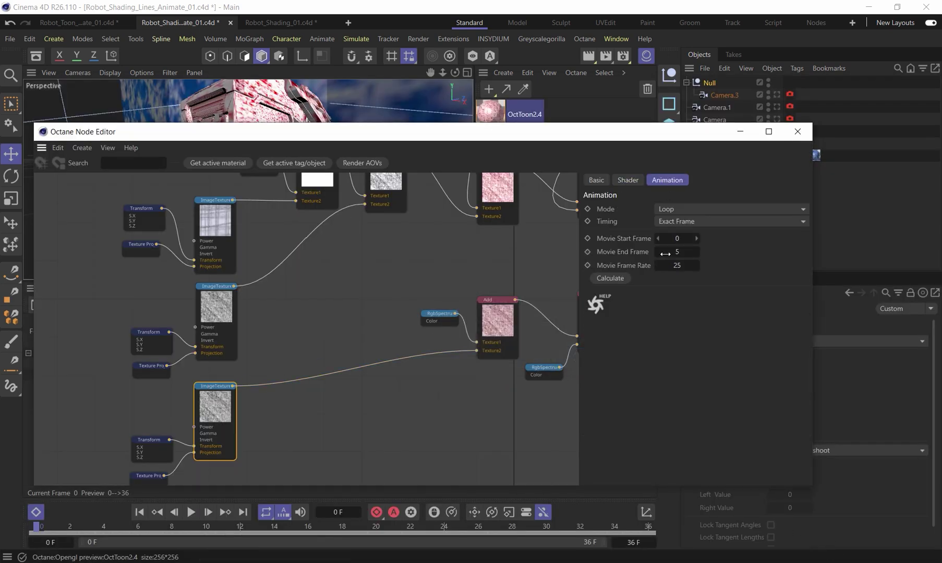
left_click(615, 279)
type("12")
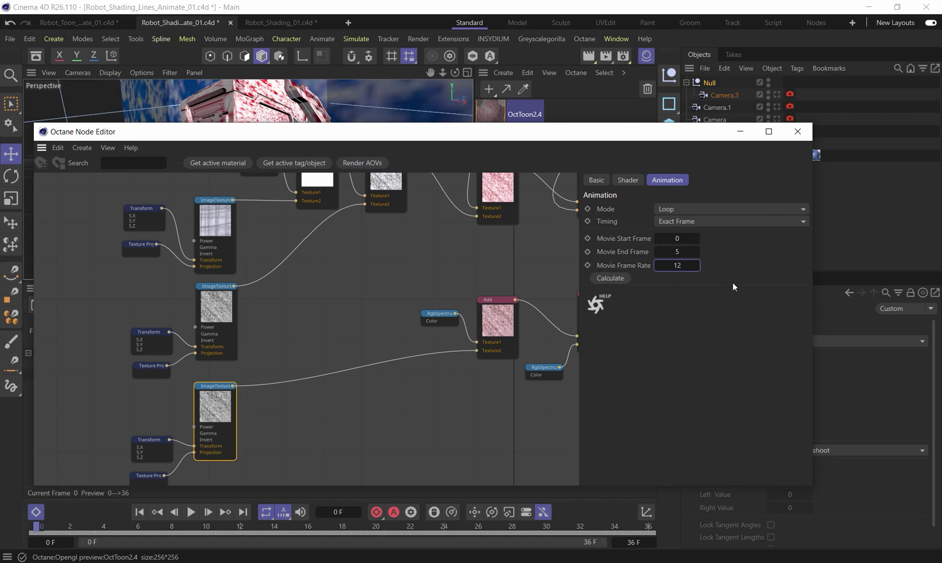
left_click(671, 211)
left_click(678, 237)
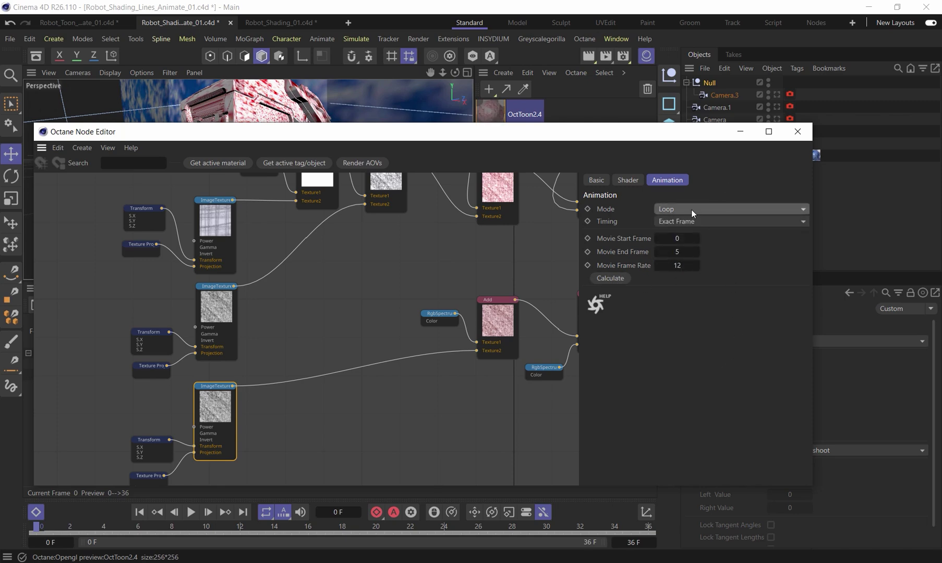
left_click(798, 132)
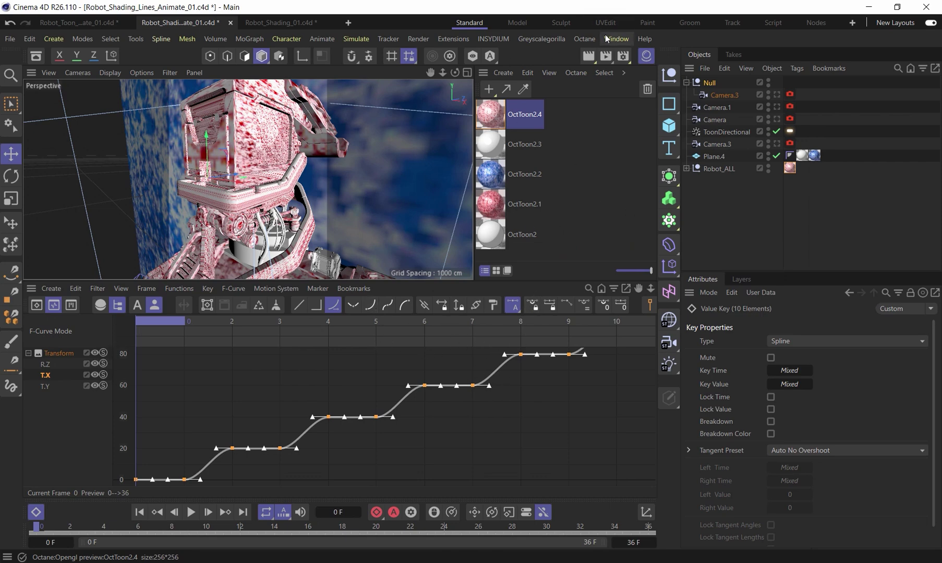
Step: Browse from the render settings' image save path to the toon_lines_shading folder and create a new folder there for the output
left_click(623, 55)
left_click_drag(609, 52, 359, 65)
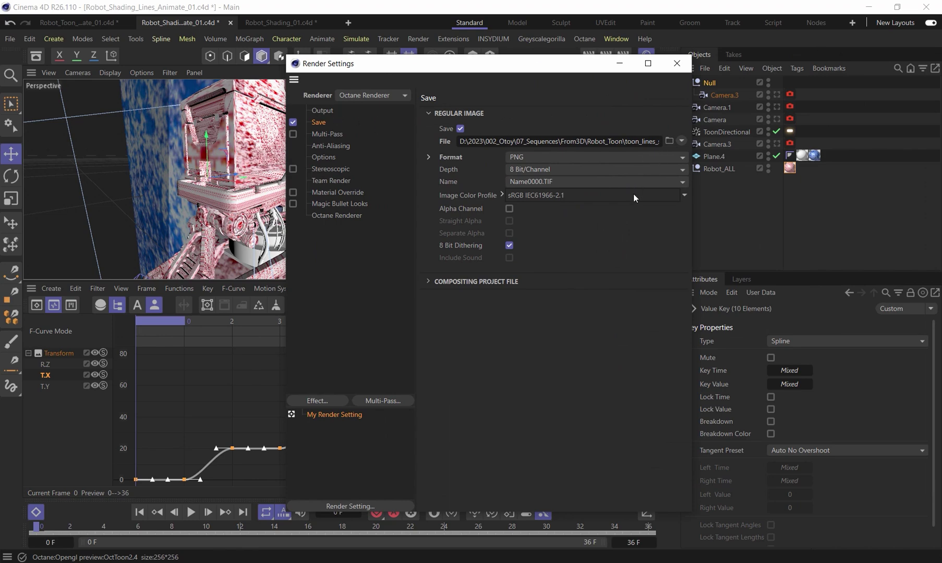
left_click(669, 141)
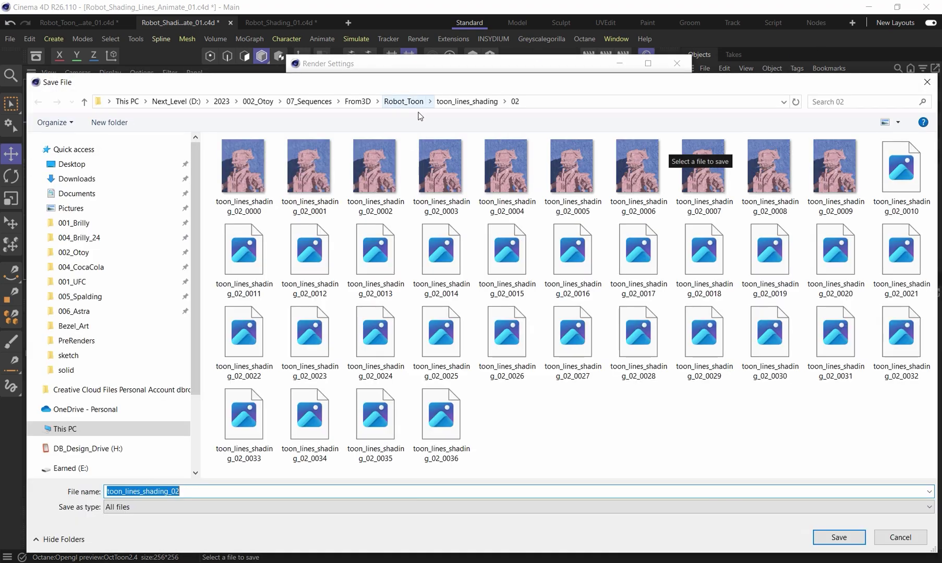
left_click(465, 103)
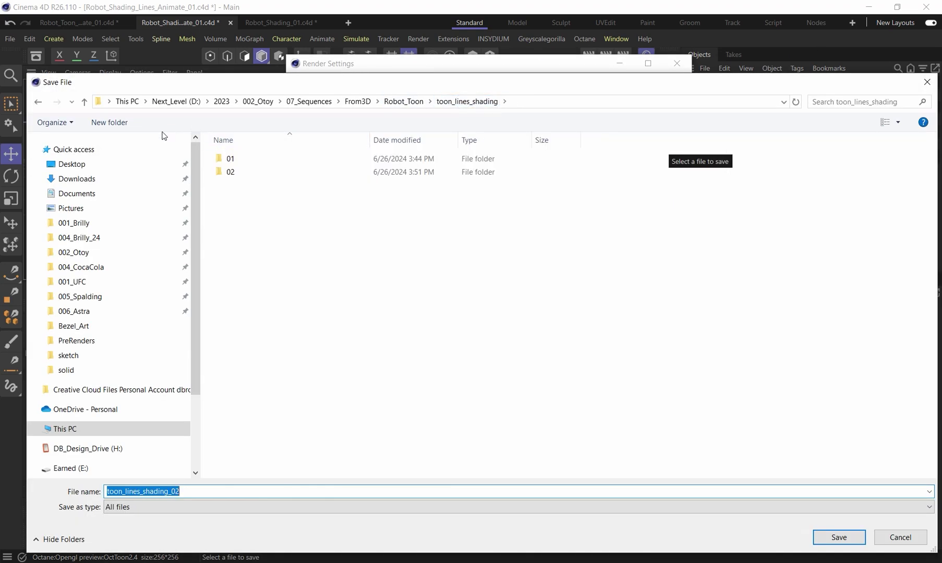
left_click(115, 122)
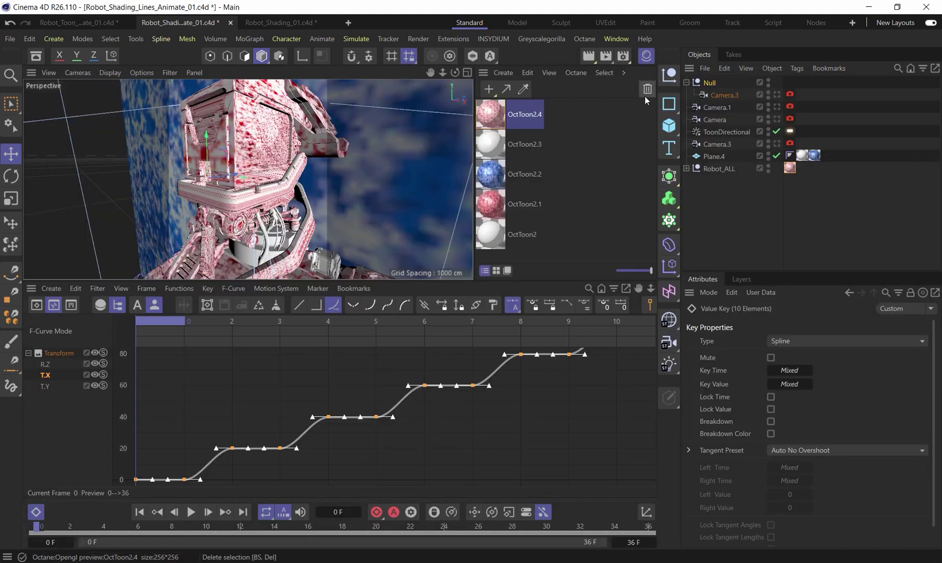